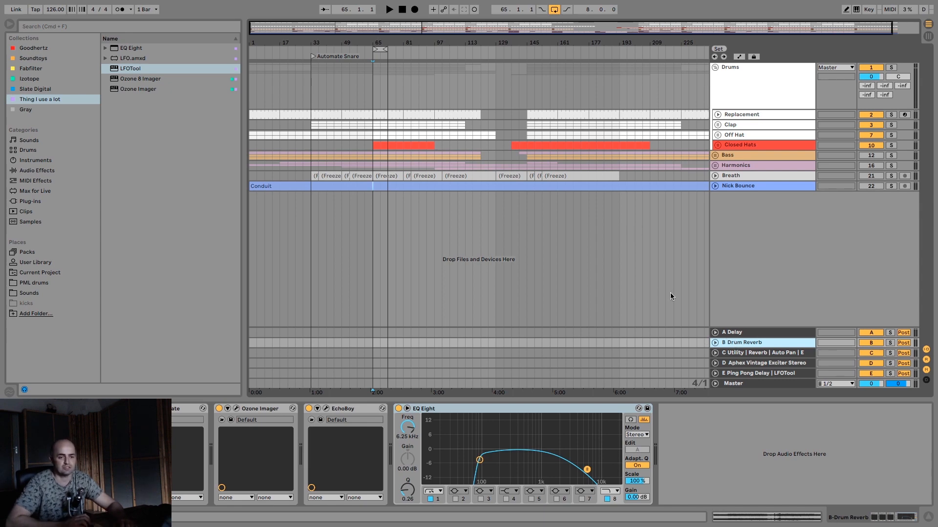
Place the start point at bar 65 on the Drums group and play the loop with all tracks
click(373, 92)
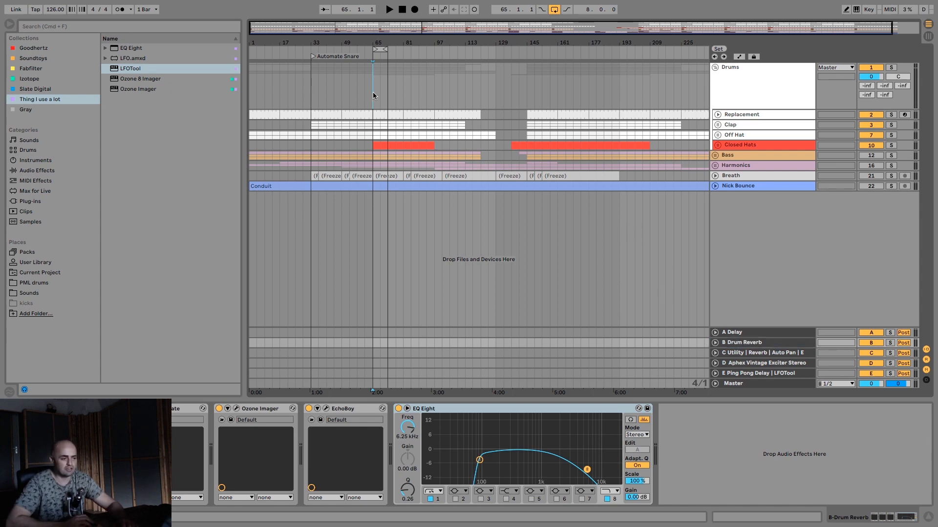
key(space)
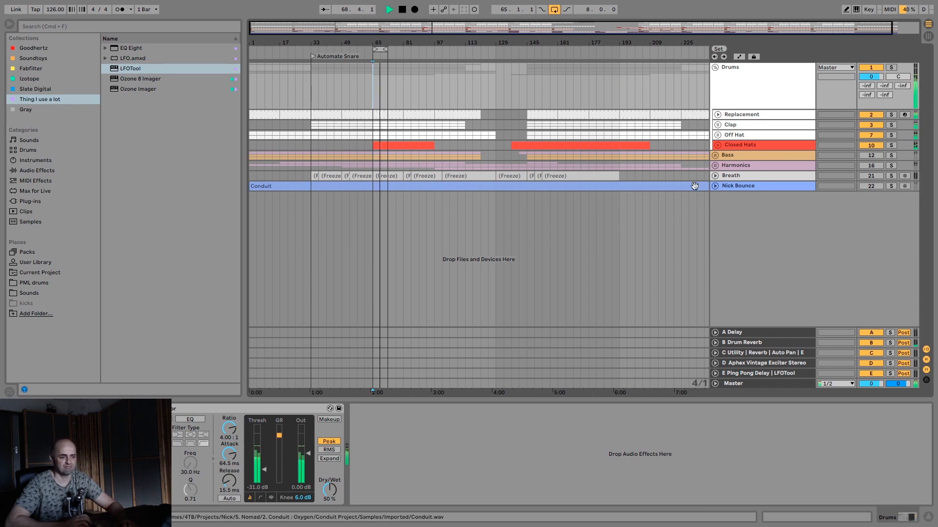
key(space)
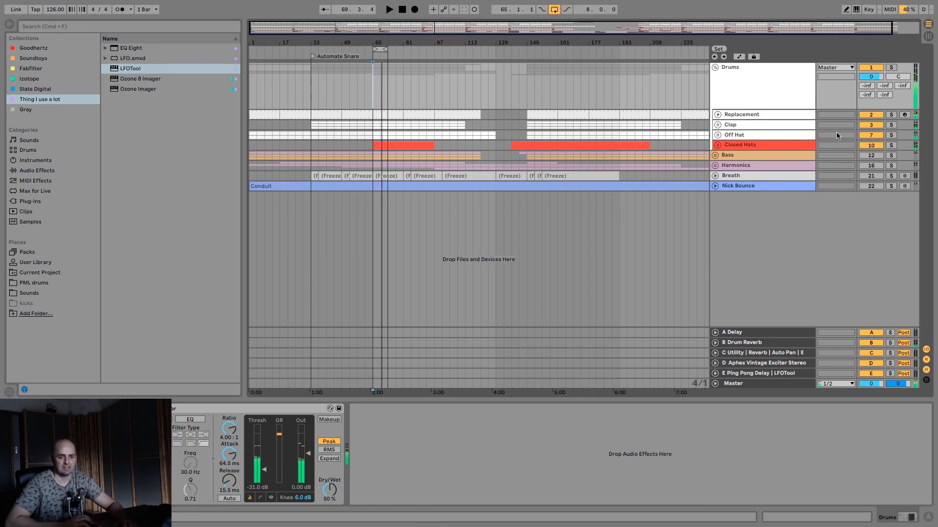
Solo the Clap track and play the loop to hear the clap alone
click(891, 125)
key(space)
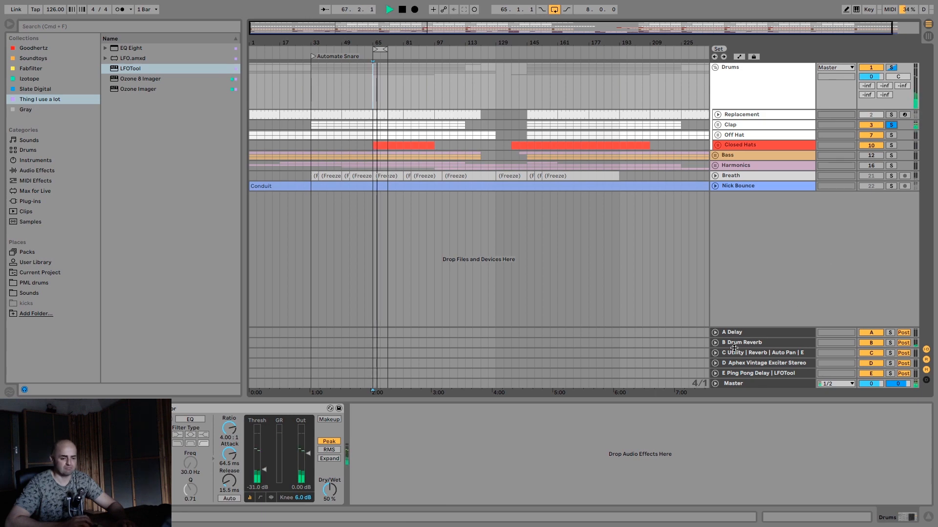
key(space)
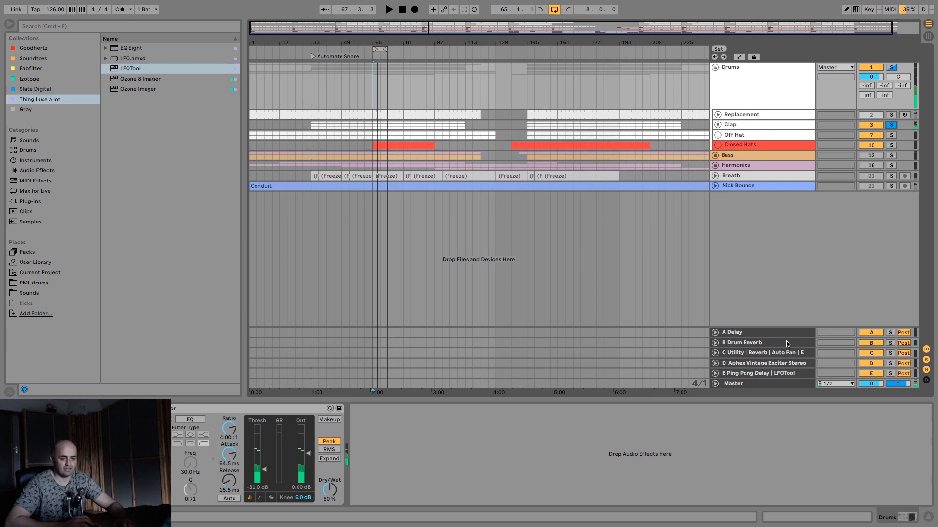
Solo the B Drum Reverb return, show its effect chain and play the loop to hear only the reverb
click(889, 345)
click(762, 344)
key(space)
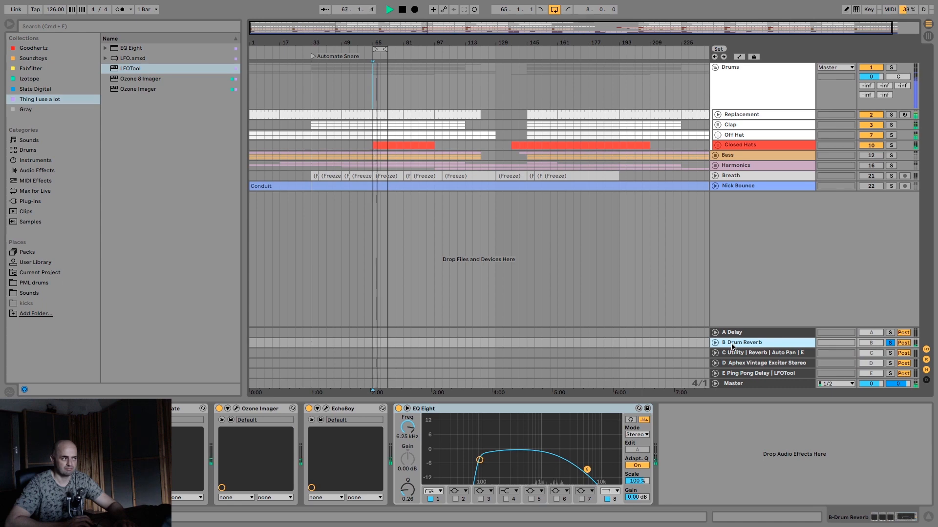
key(space)
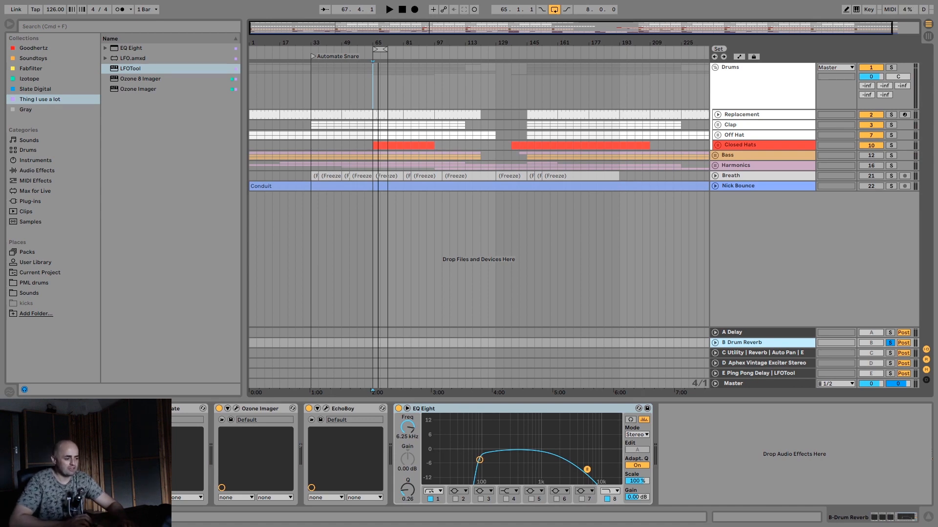
Show the Little Plate and Ozone Imager windows from the B Drum Reverb chain and arrange them over the arrangement
click(147, 408)
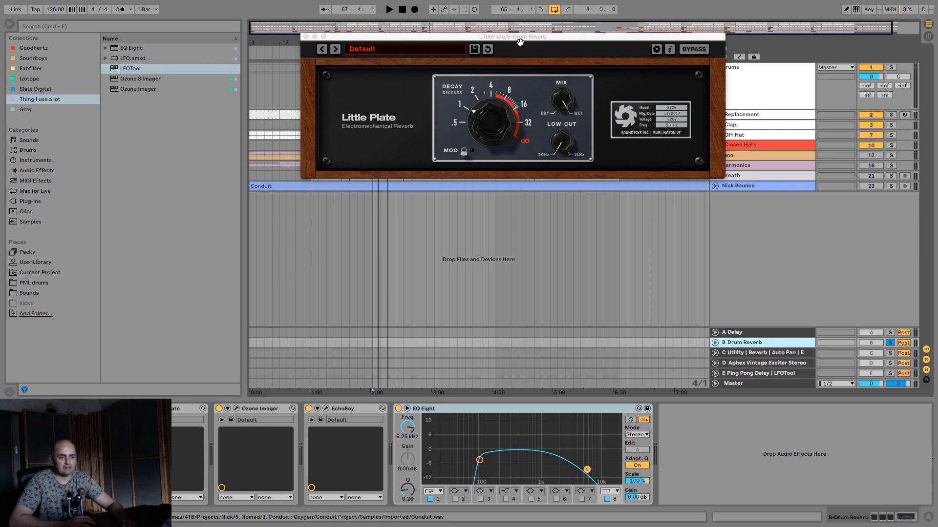
drag(520, 38, 492, 131)
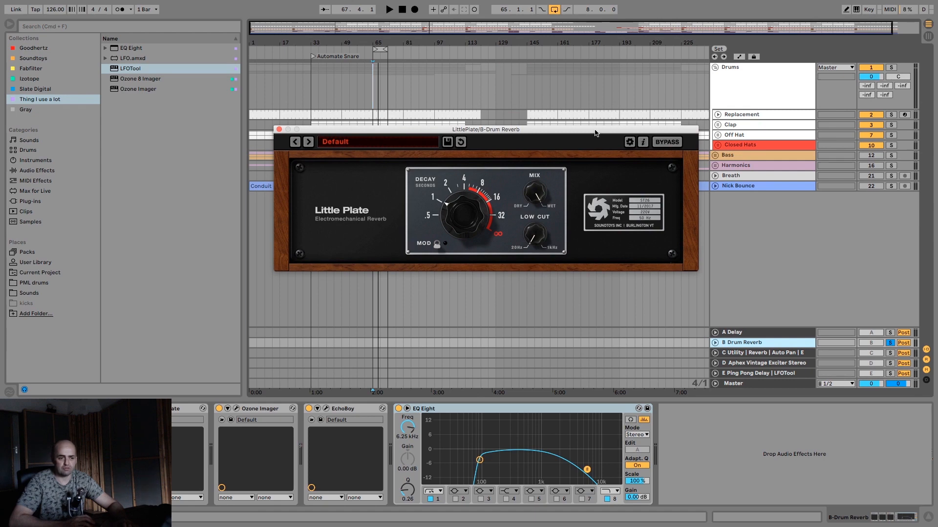
drag(595, 133, 597, 88)
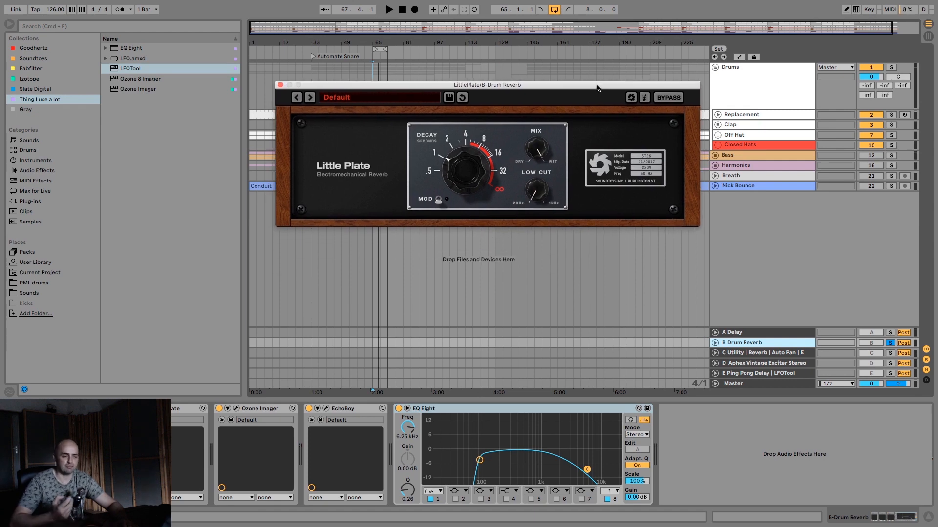
drag(587, 86, 591, 66)
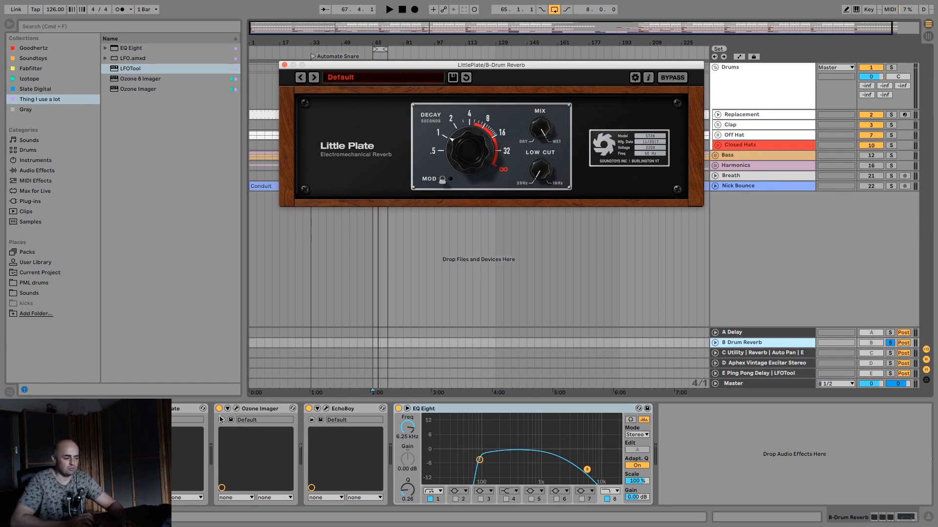
click(236, 409)
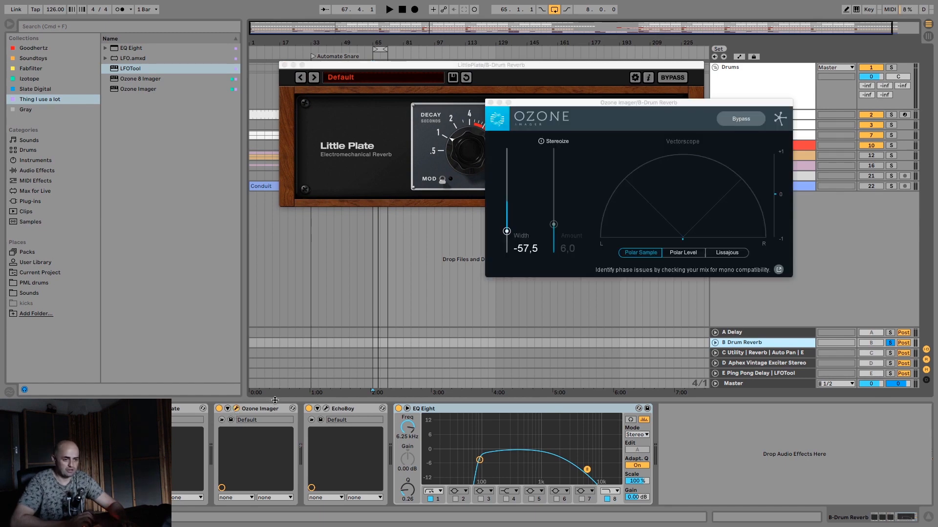
drag(560, 106, 403, 151)
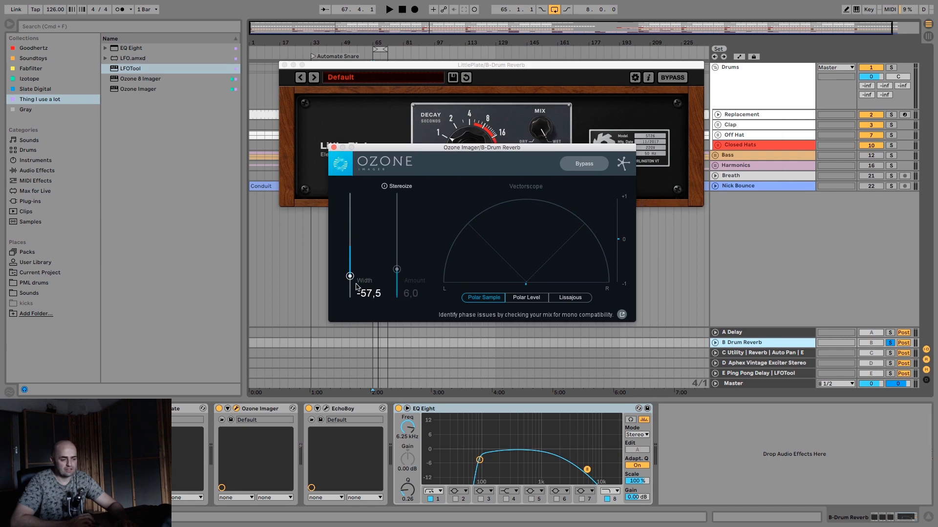
Turn off EchoBoy and EQ Eight, and compare the soloed reverb during playback with Ozone Imager off and on
click(310, 408)
click(399, 409)
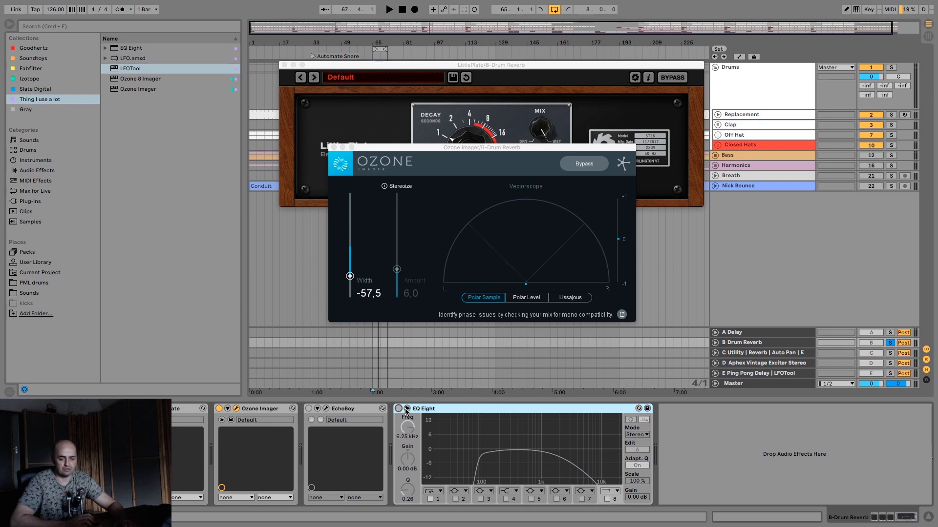
key(space)
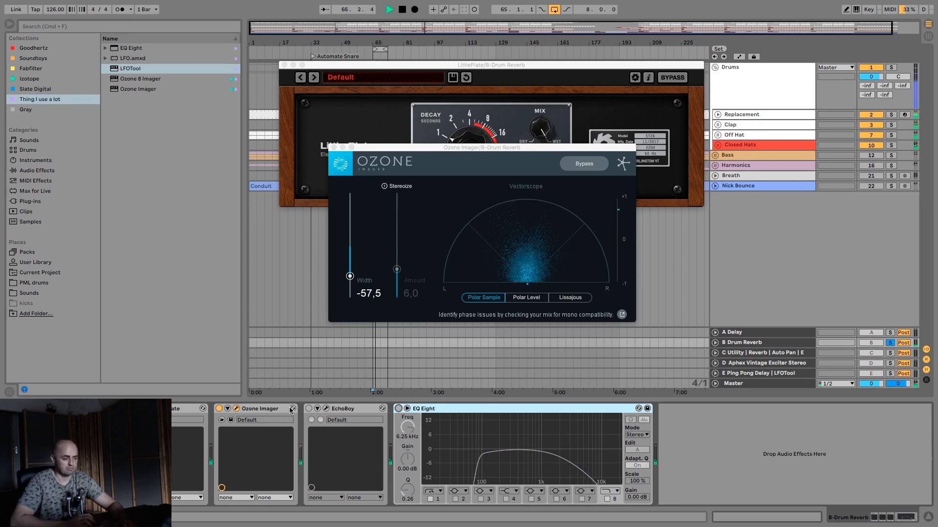
click(218, 409)
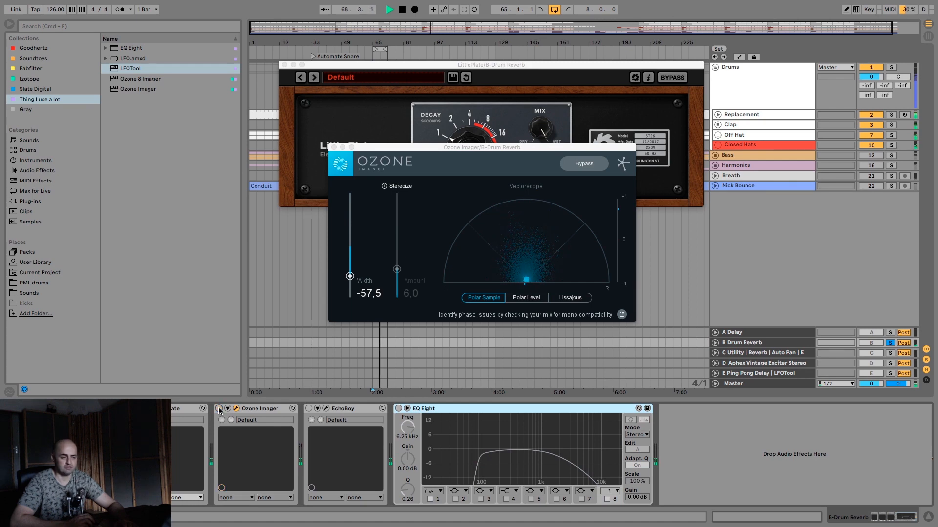
click(218, 409)
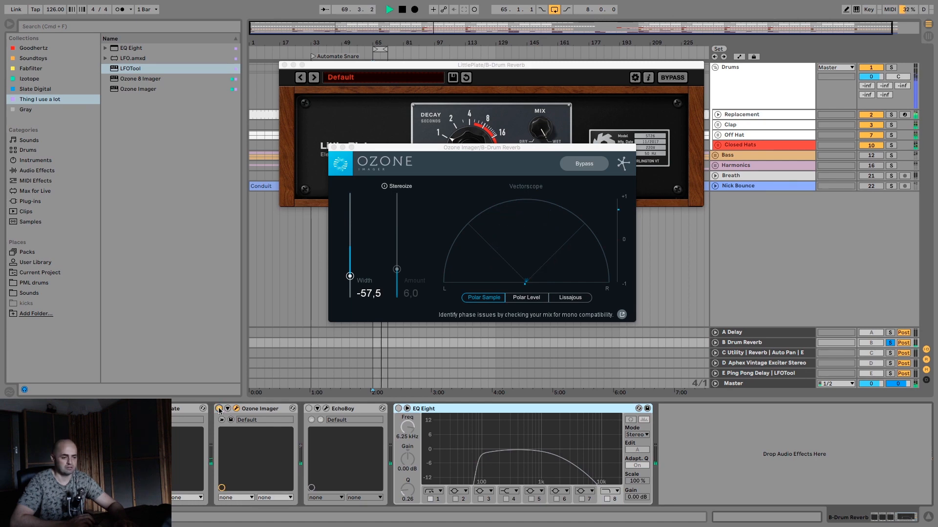
key(space)
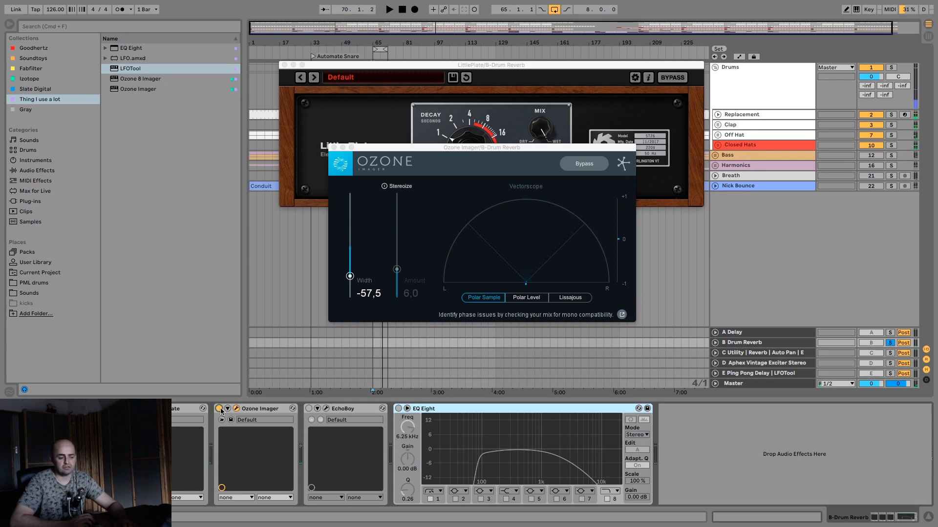
Turn EchoBoy back on, open its window with the tweak settings shown, and play the soloed reverb through it
click(308, 409)
click(326, 412)
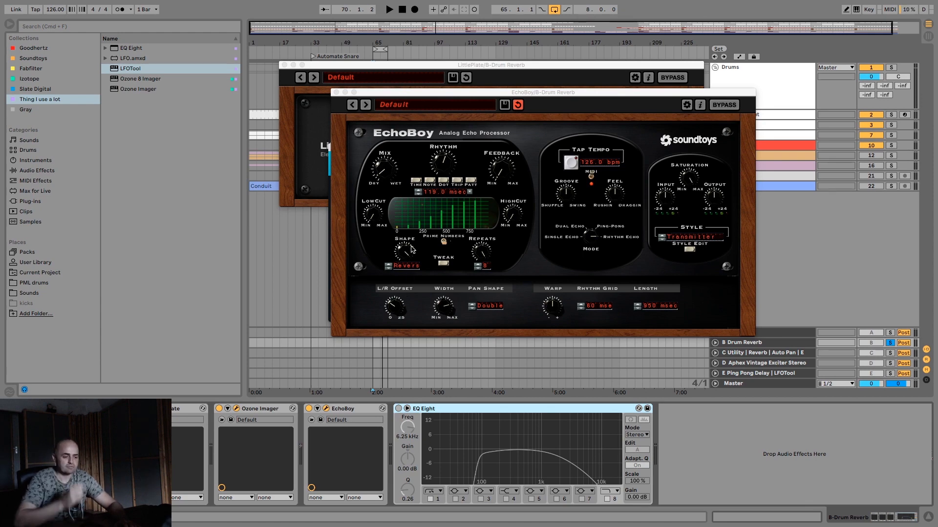
click(443, 264)
click(443, 264)
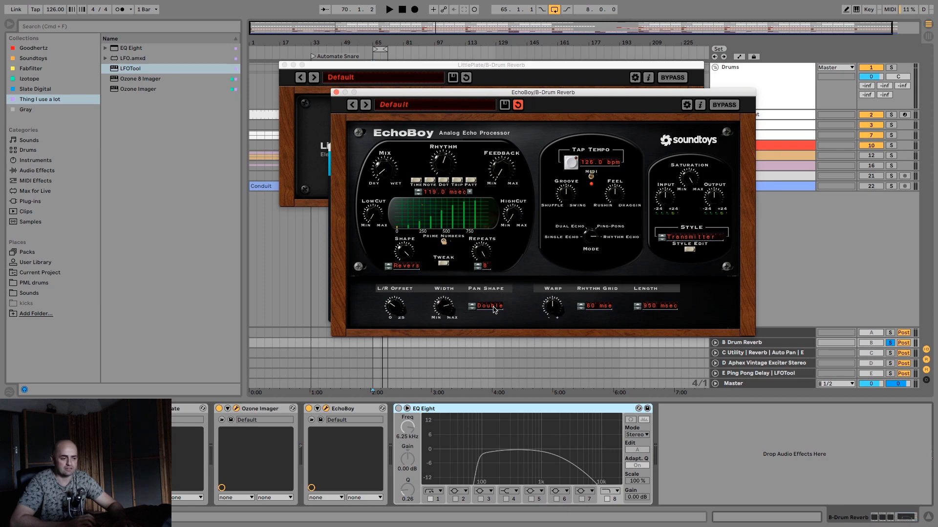
key(space)
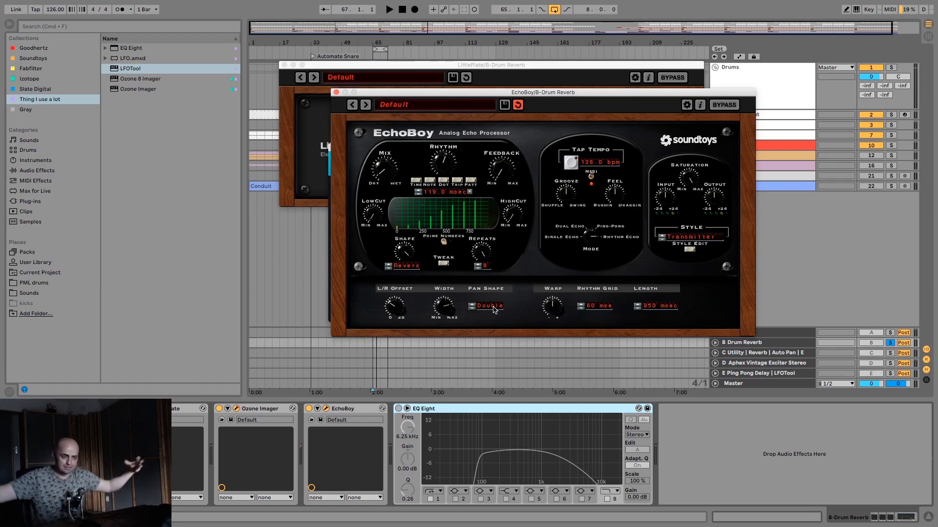
Choose the Reverse shape and the Transmitter style in EchoBoy, and play the loop to hear the echo
click(401, 268)
click(382, 251)
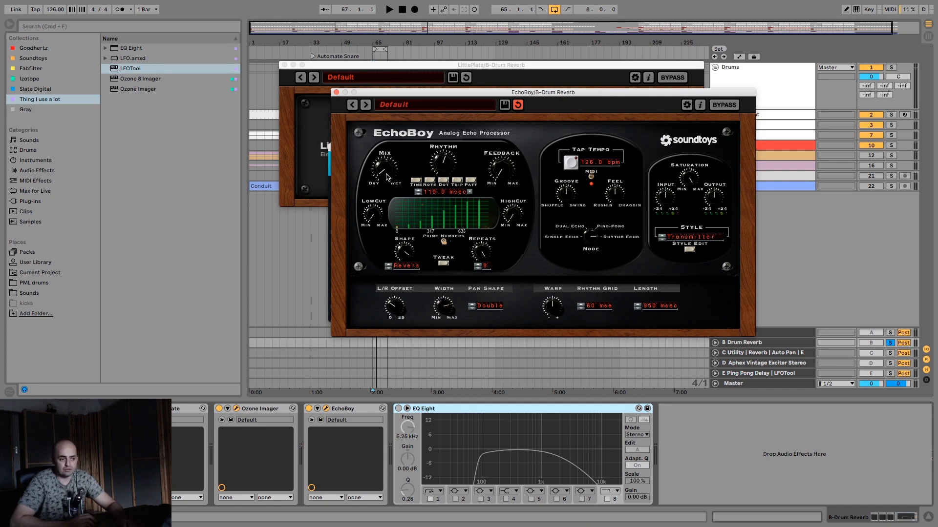
mouse_move(386, 177)
mouse_down()
mouse_move(392, 149)
mouse_move(390, 177)
mouse_up()
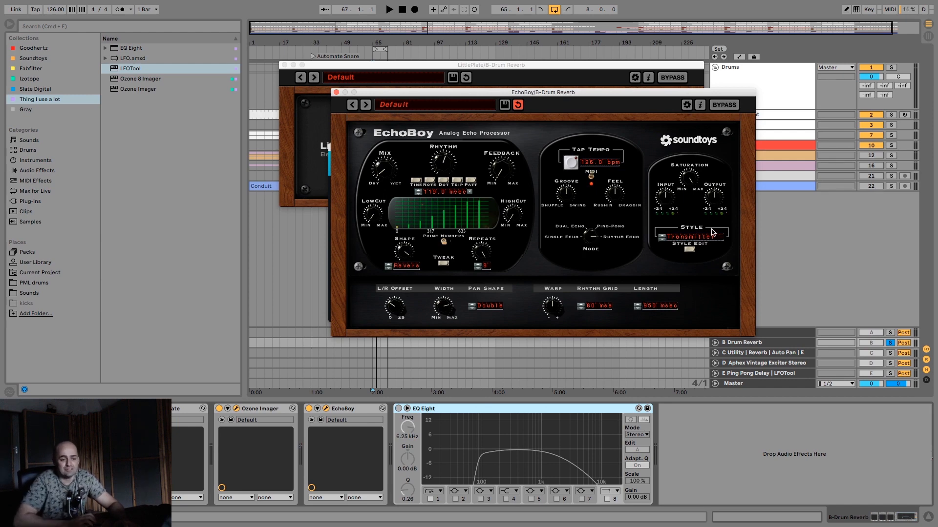
click(694, 239)
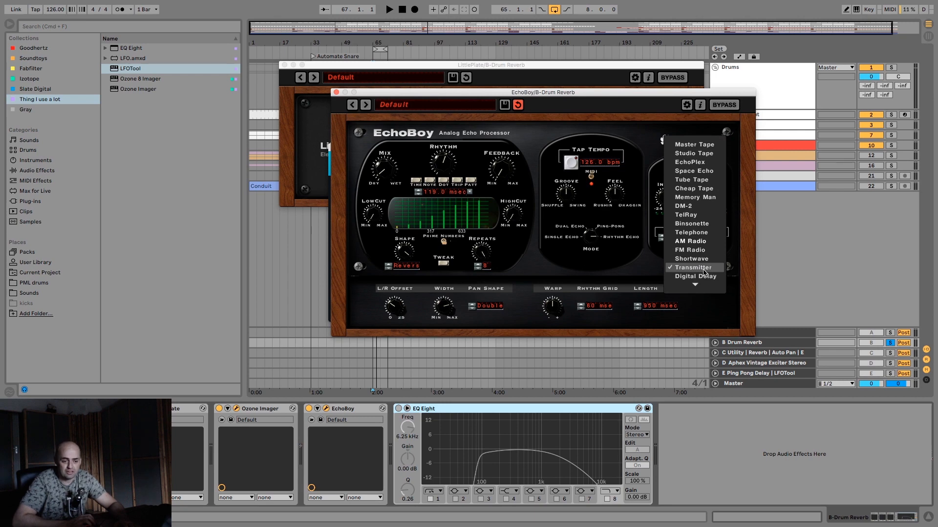
click(703, 269)
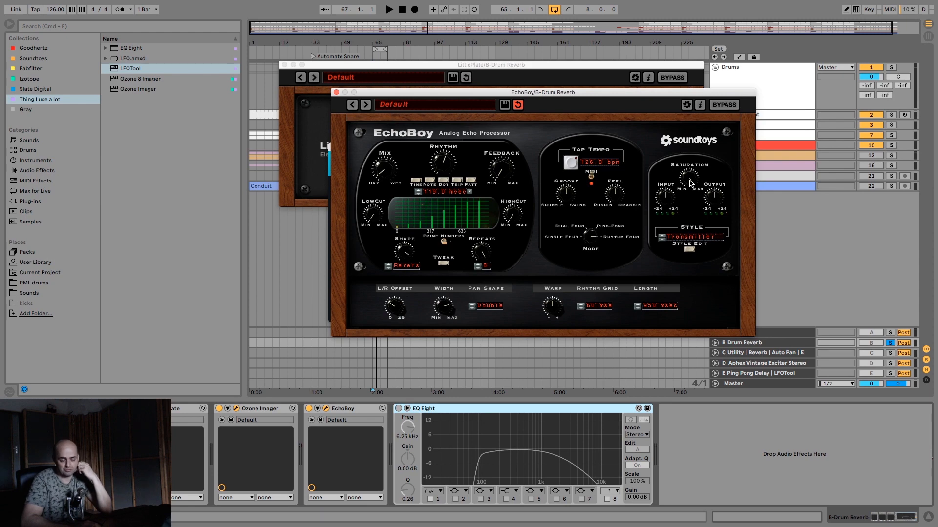
key(space)
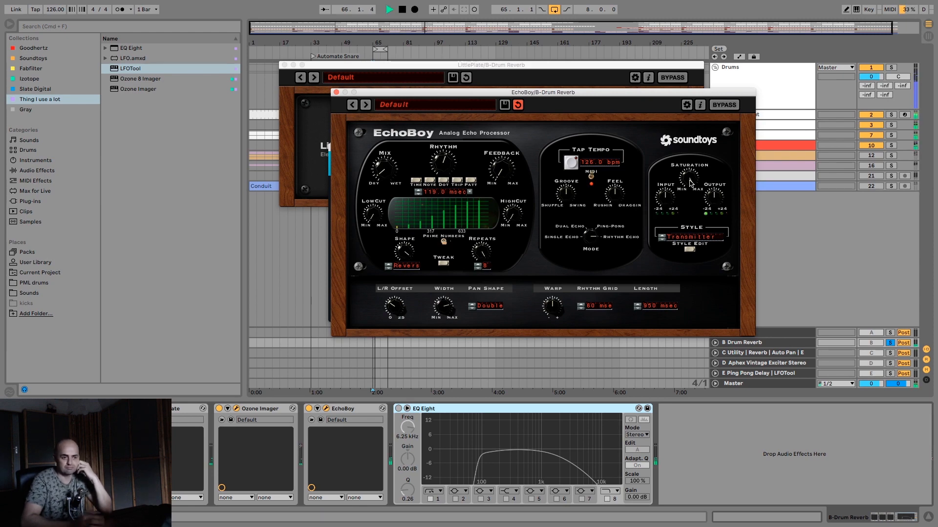
key(space)
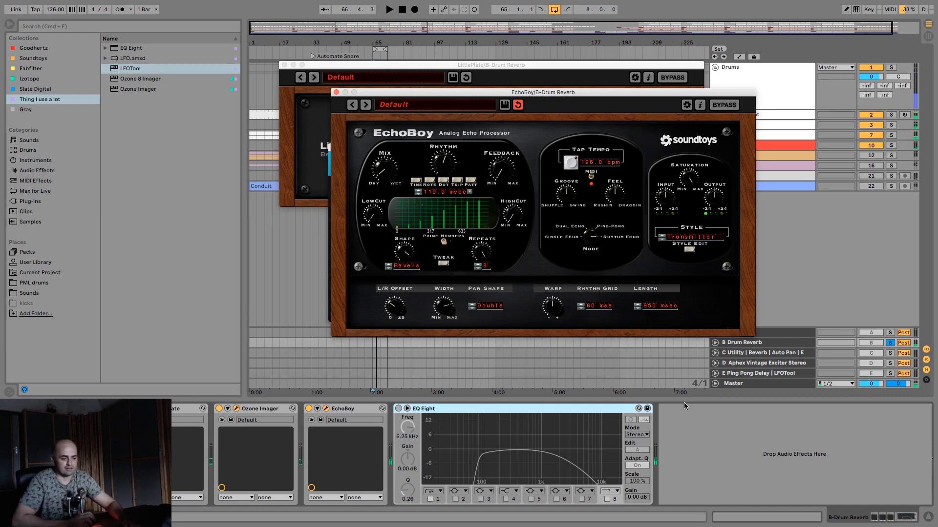
Turn EQ Eight back on and raise its high-cut frequency to 9.58 kHz during playback
click(398, 408)
key(space)
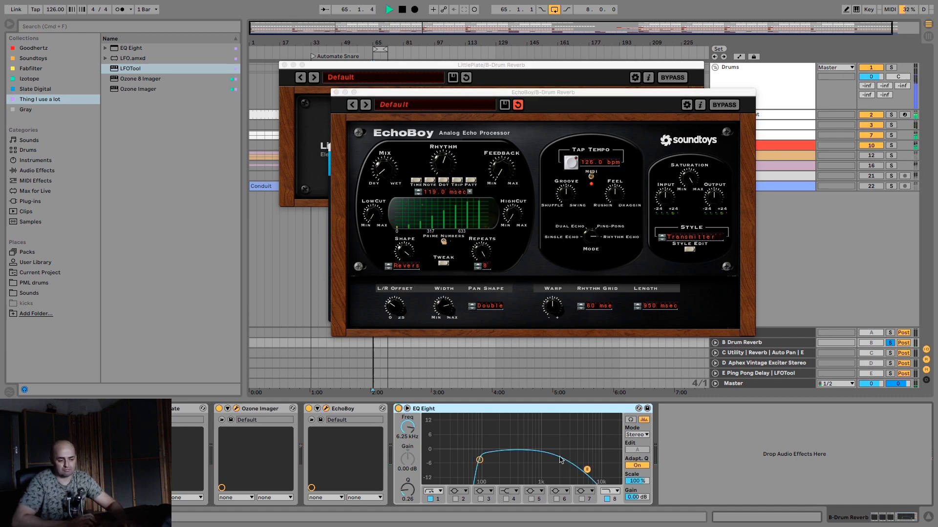
drag(588, 470, 598, 469)
key(space)
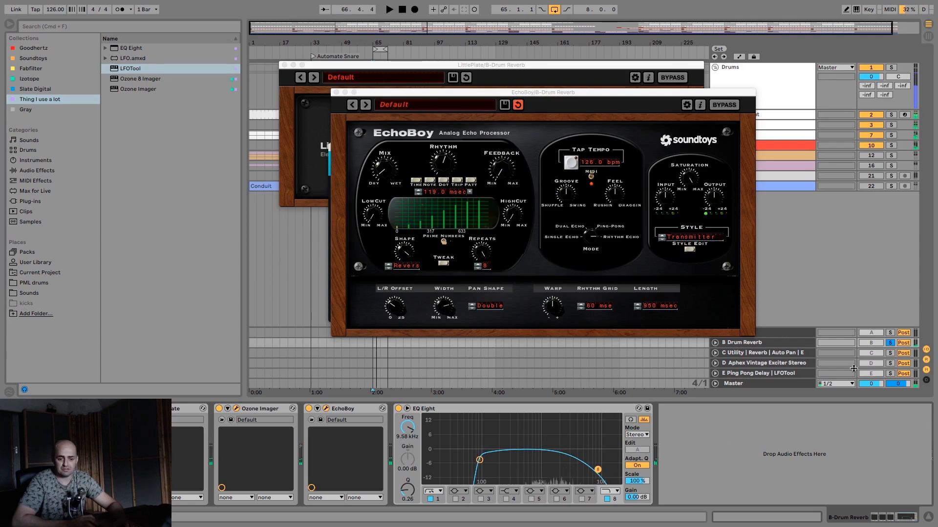
Unsolo the B Drum Reverb return and set the EQ Eight high cut to 8.25 kHz while playing the full mix
click(887, 343)
key(space)
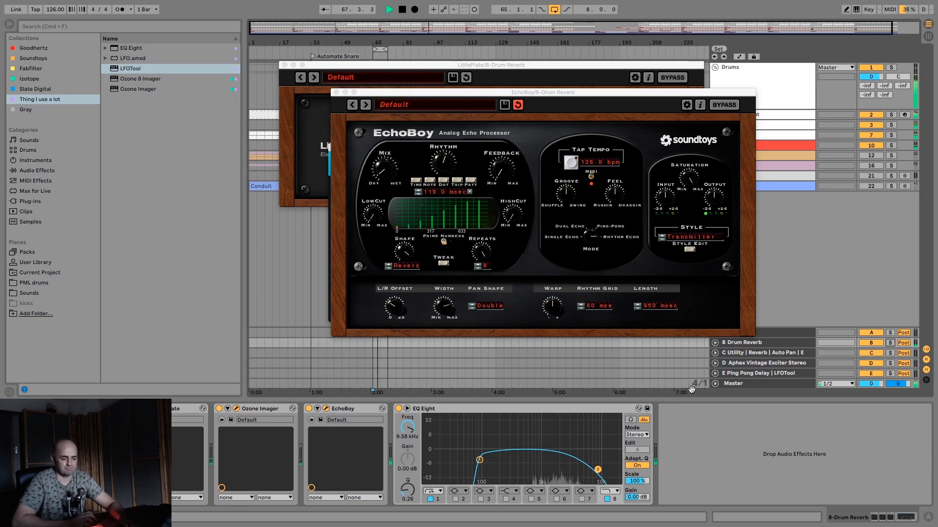
key(space)
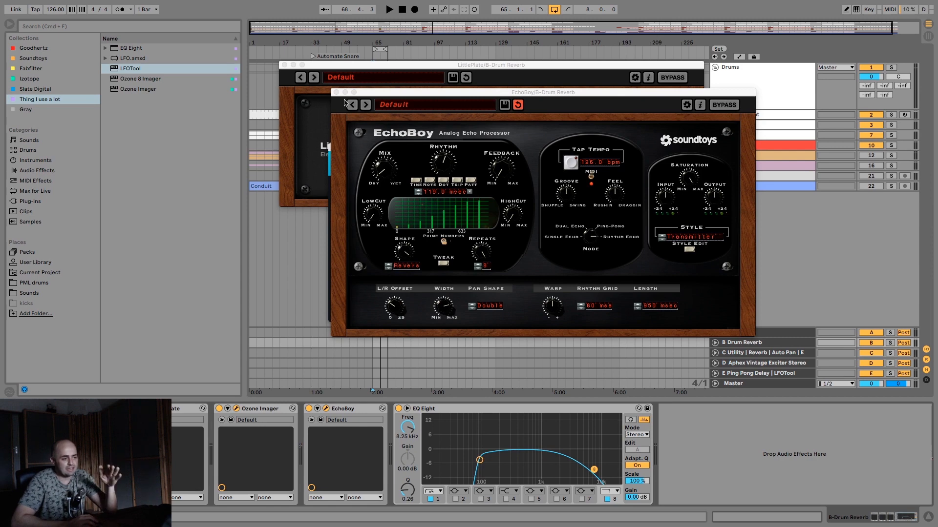
Close the EchoBoy, Ozone Imager and Little Plate windows, and reopen EchoBoy alone
drag(368, 96, 363, 208)
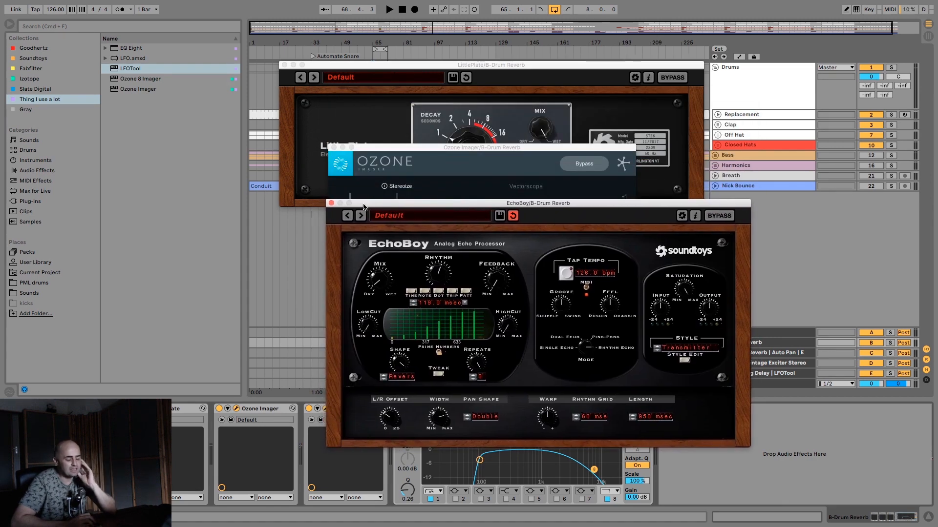
click(331, 204)
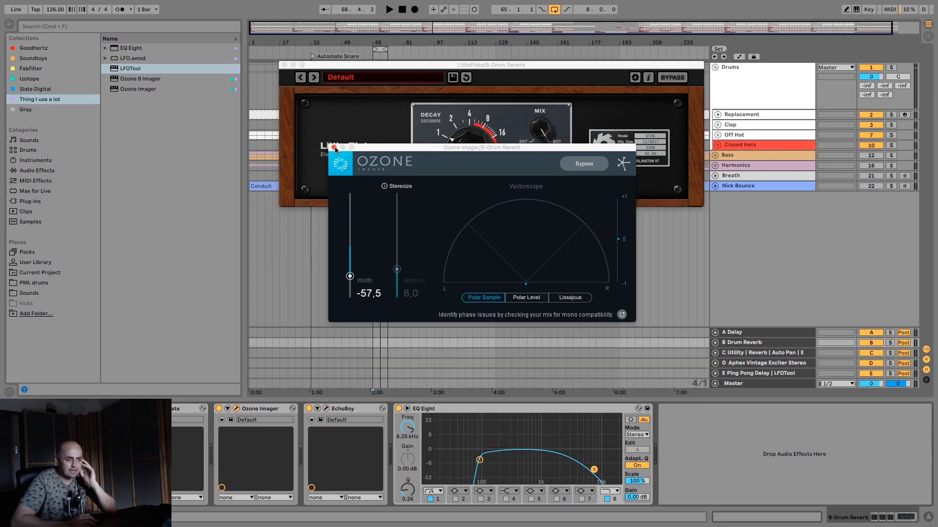
click(334, 148)
click(284, 65)
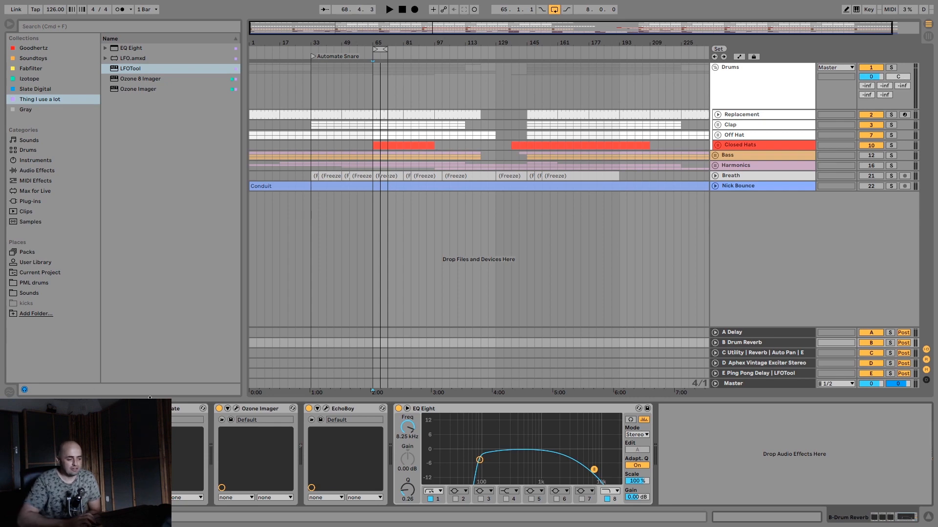
click(326, 410)
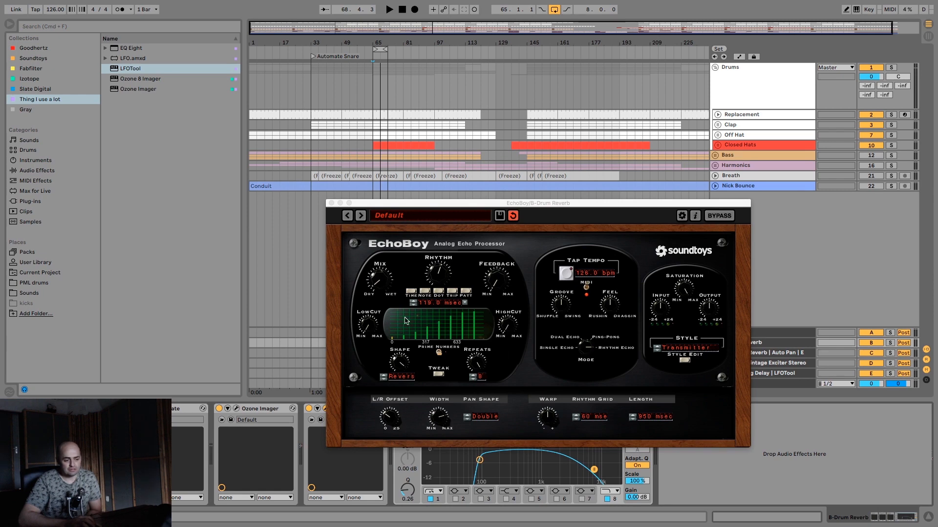
Close the EchoBoy window and turn off the Ozone Imager, EchoBoy and EQ Eight devices on the drum reverb return
click(331, 203)
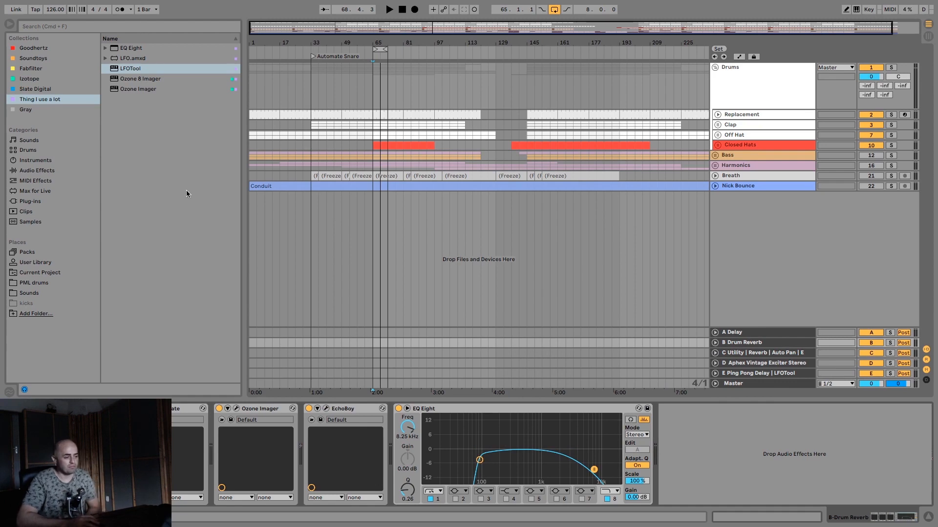
click(219, 408)
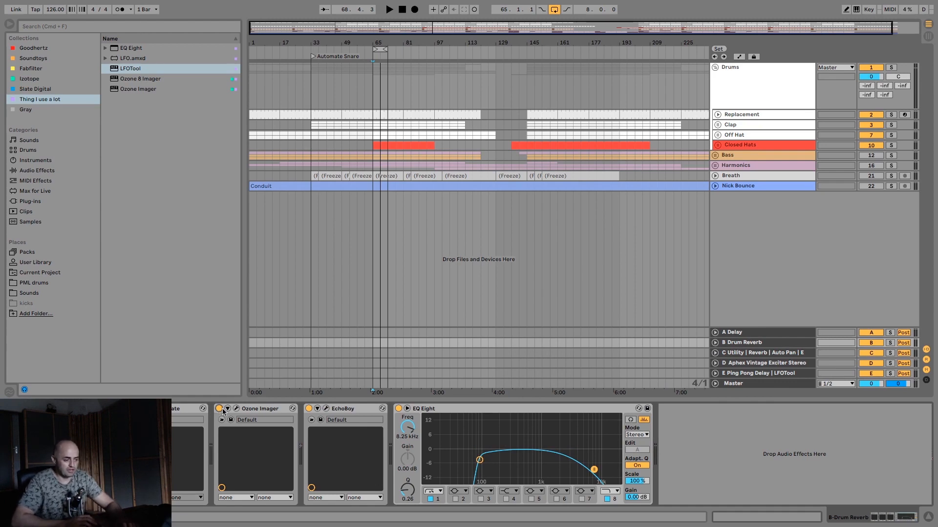
click(309, 408)
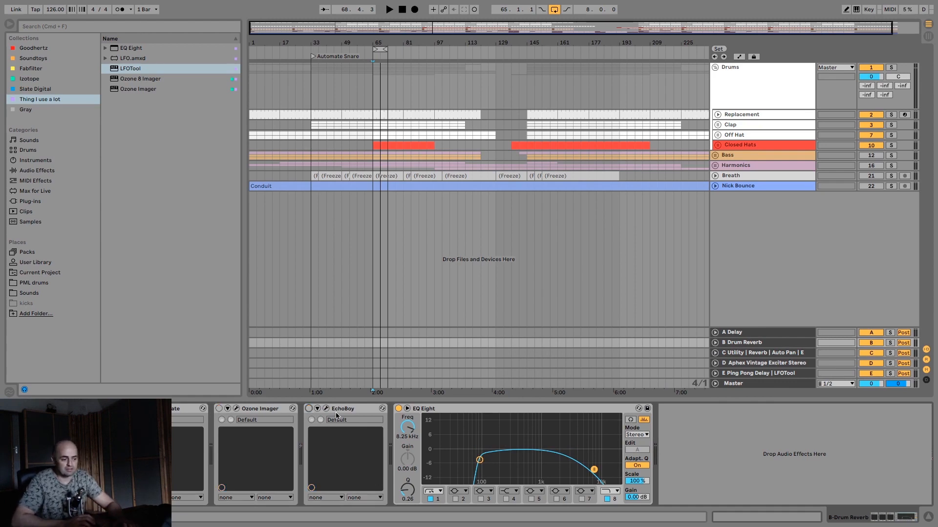
click(399, 409)
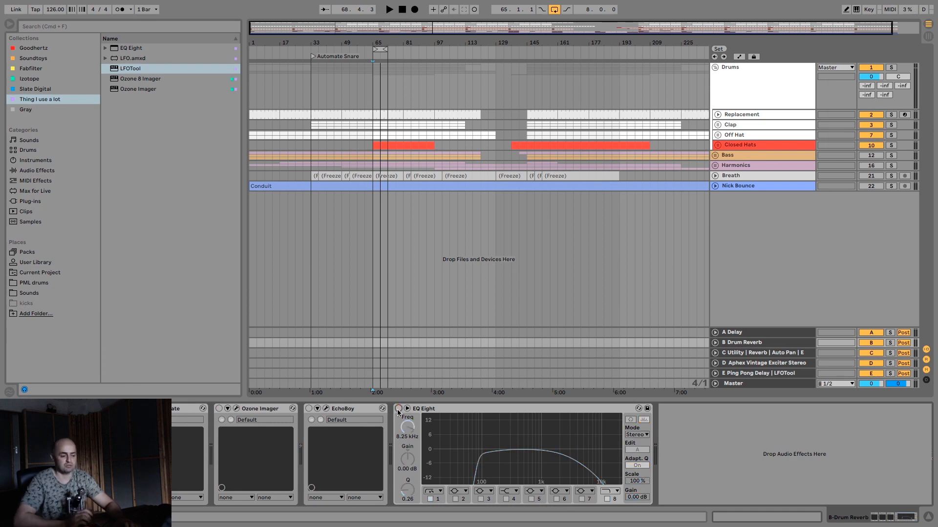
Search all browser results for "reverb" and add the stock Reverb device after EQ Eight on the B Drum Reverb return
click(149, 26)
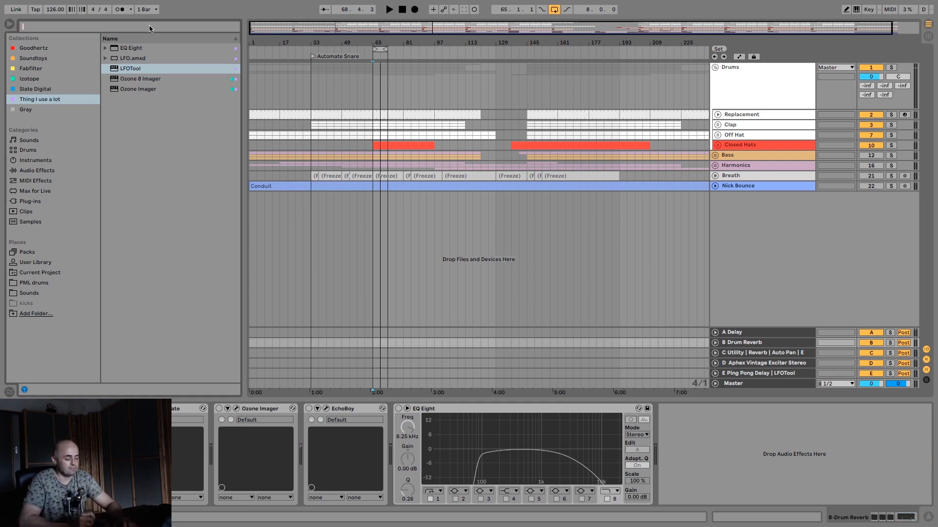
text(reverb)
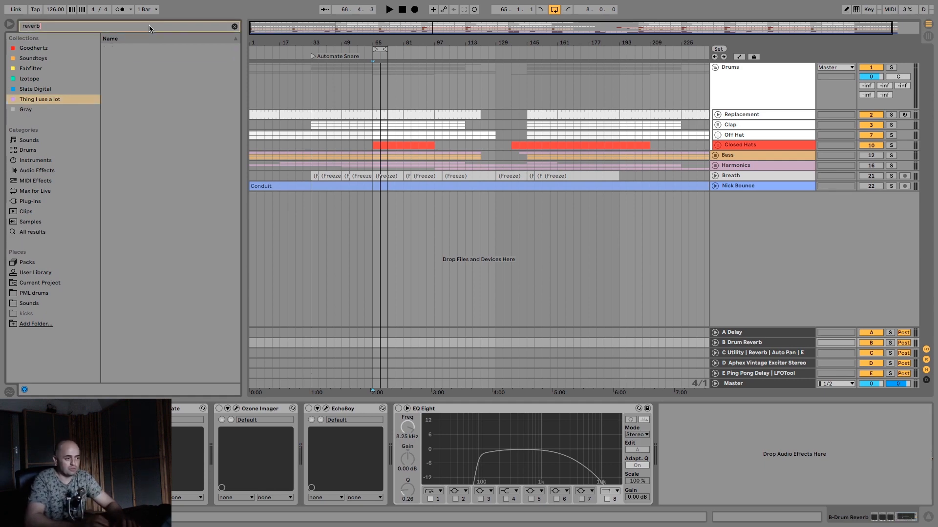
click(37, 233)
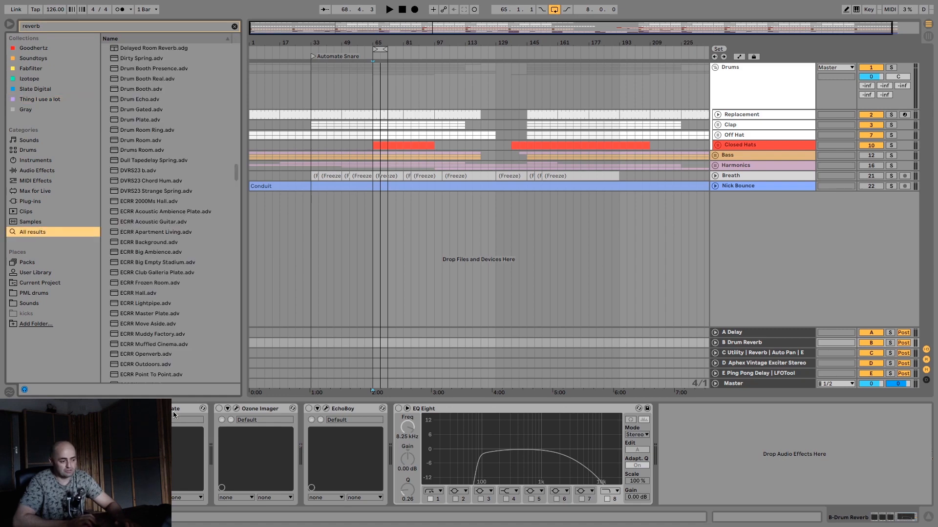
right_click(180, 273)
click(238, 179)
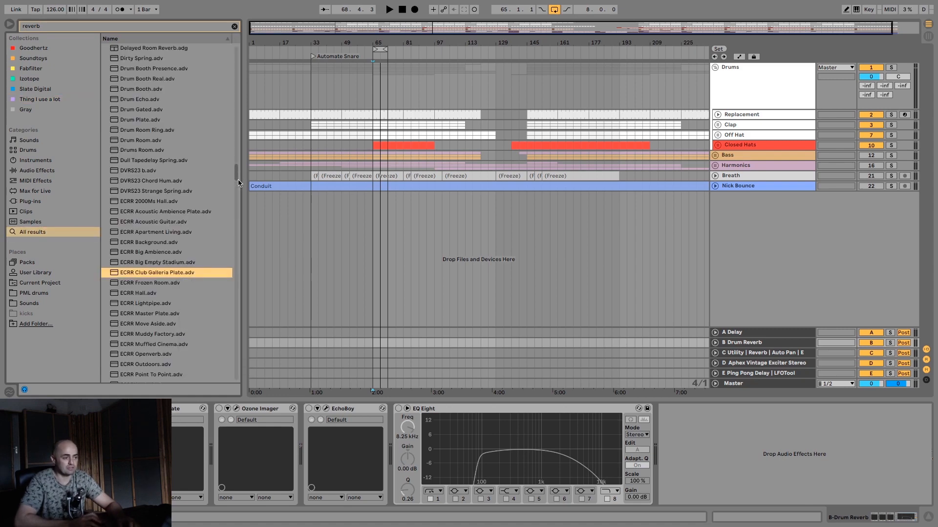
drag(238, 178, 235, 57)
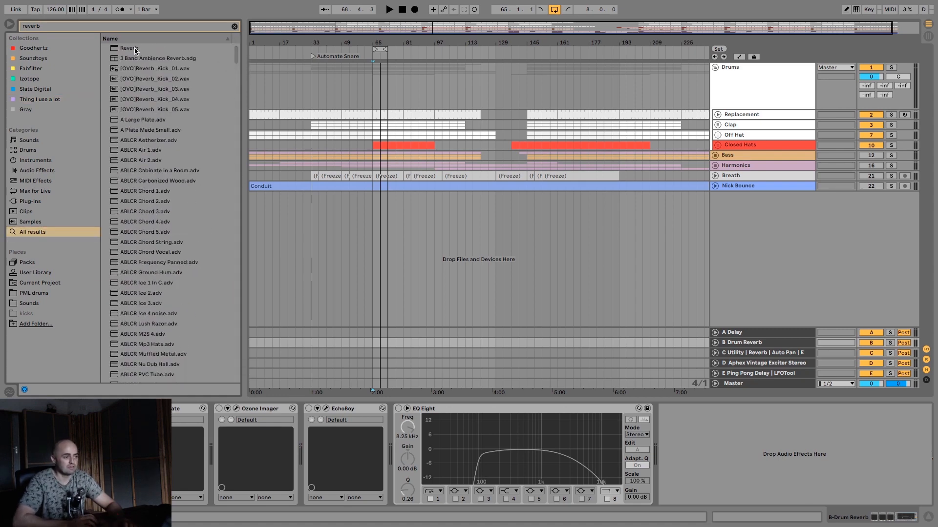
drag(128, 48, 686, 439)
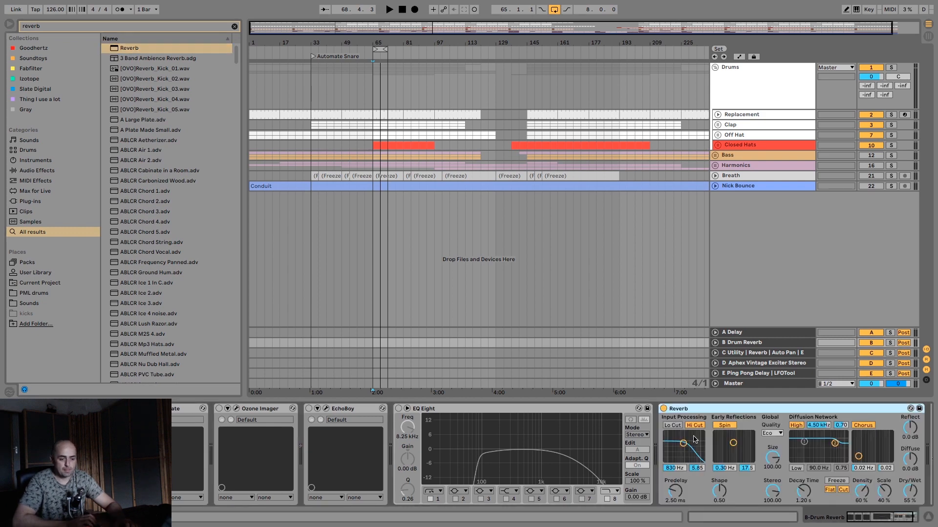
Set the Reverb's Dry/Wet to 100% and play the loop with the B Drum Reverb return soloed
drag(910, 491, 910, 464)
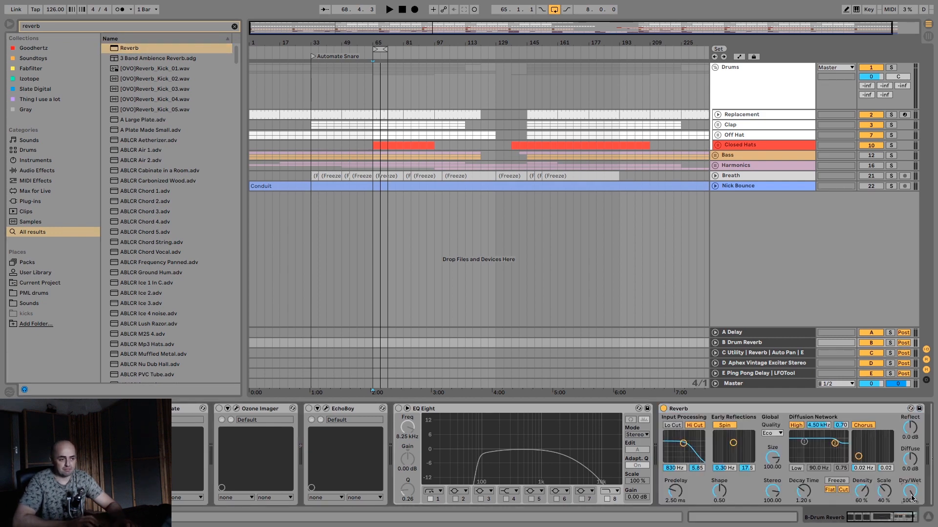
key(space)
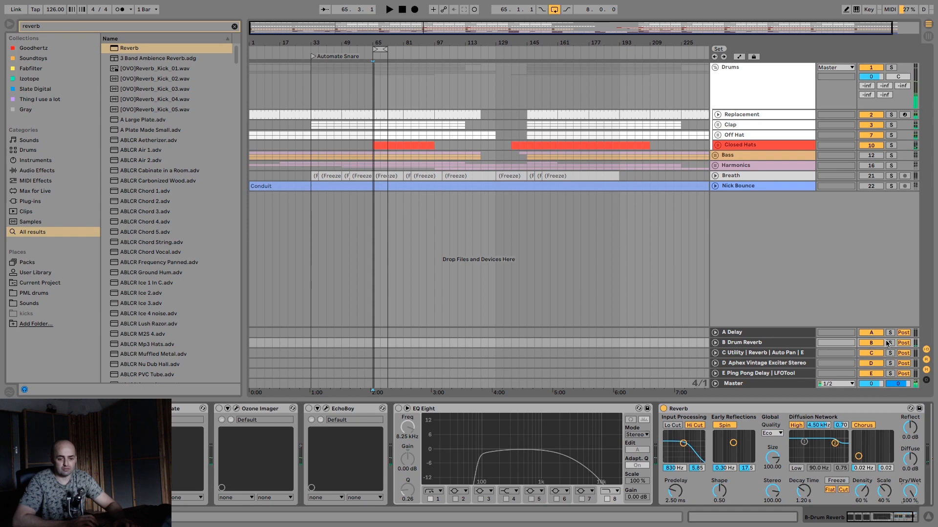
click(888, 343)
click(897, 518)
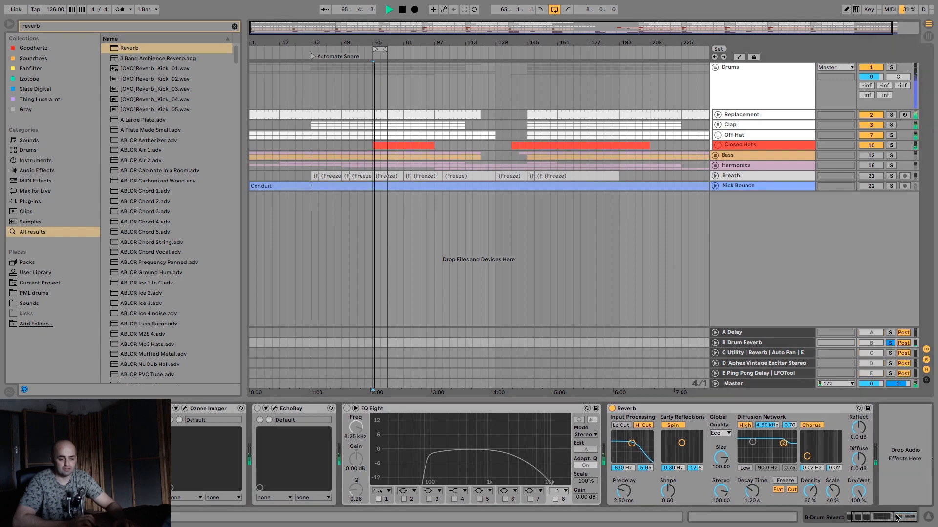
key(space)
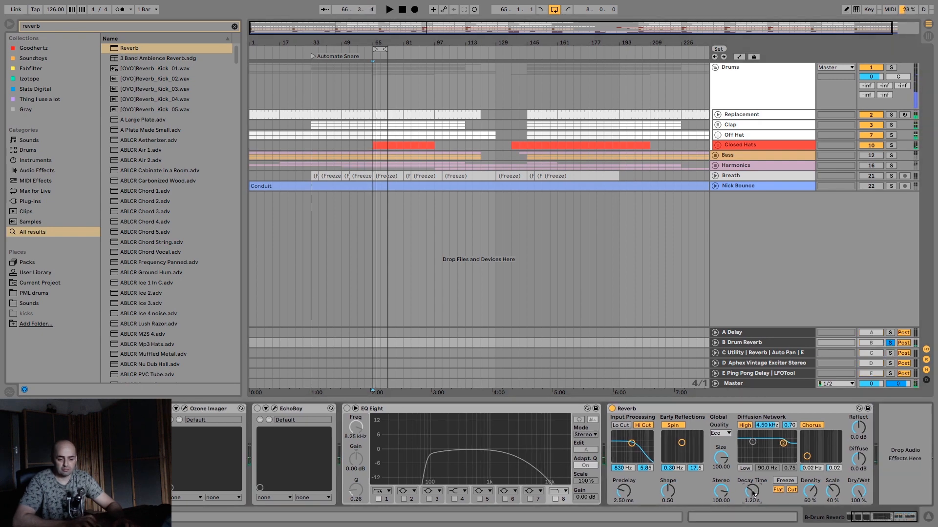
Set the Reverb's Decay Time to 1.00 s and its global Quality to High
text(1000)
key(Return)
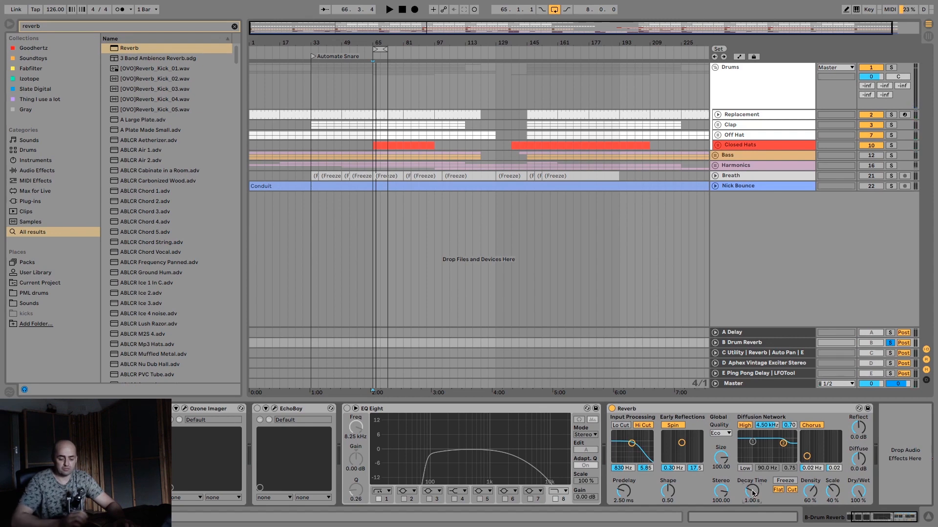
click(720, 433)
click(725, 458)
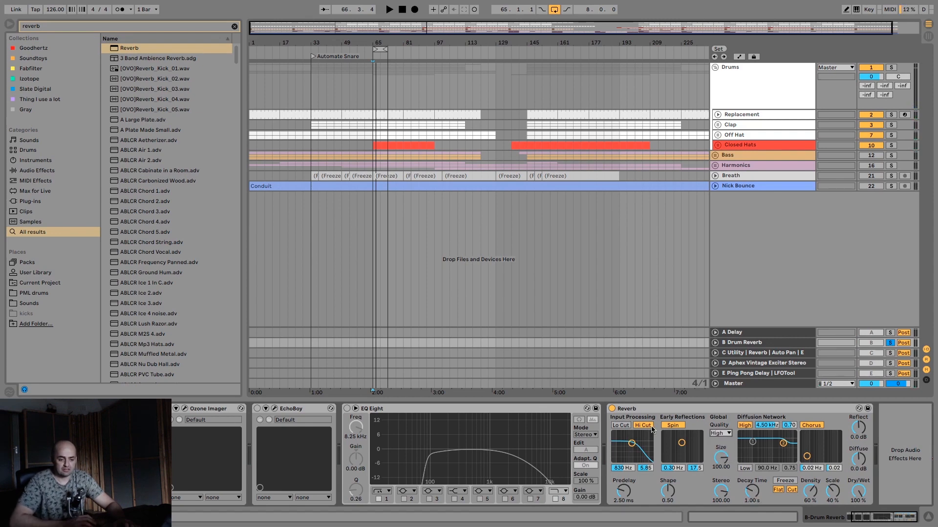
Disable the Reverb's input Hi Cut, and set Predelay to 0.50 ms and Stereo to 50
click(651, 429)
drag(624, 491, 624, 506)
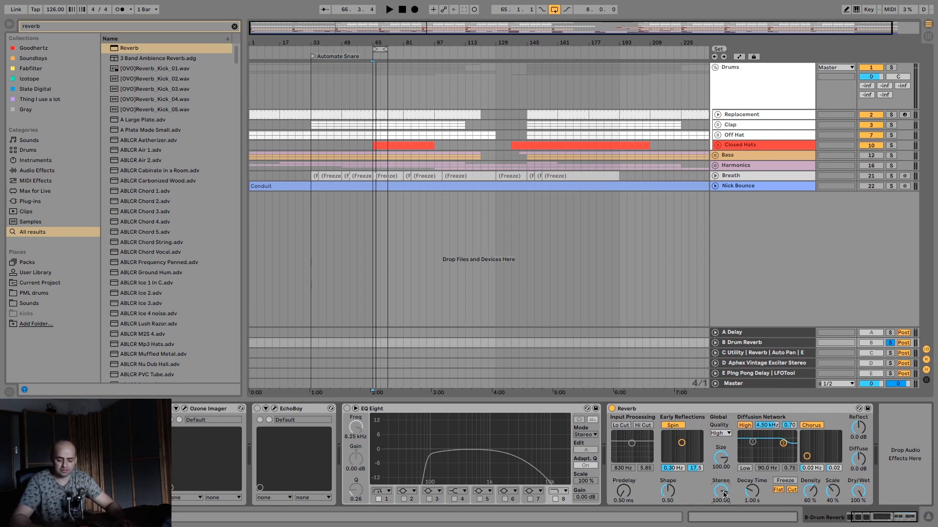
drag(723, 494, 723, 518)
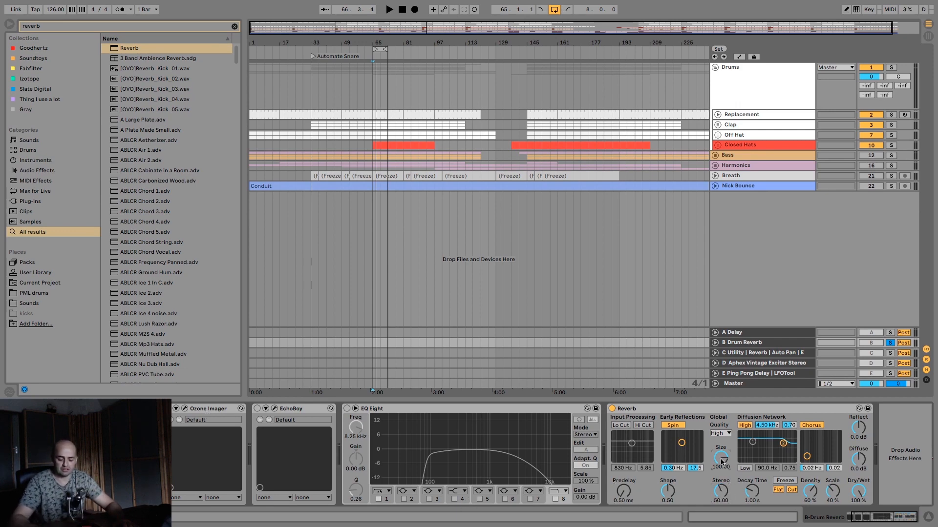
Compare different Stereo widths on the Reverb while playing the loop, and set Stereo to 30
key(space)
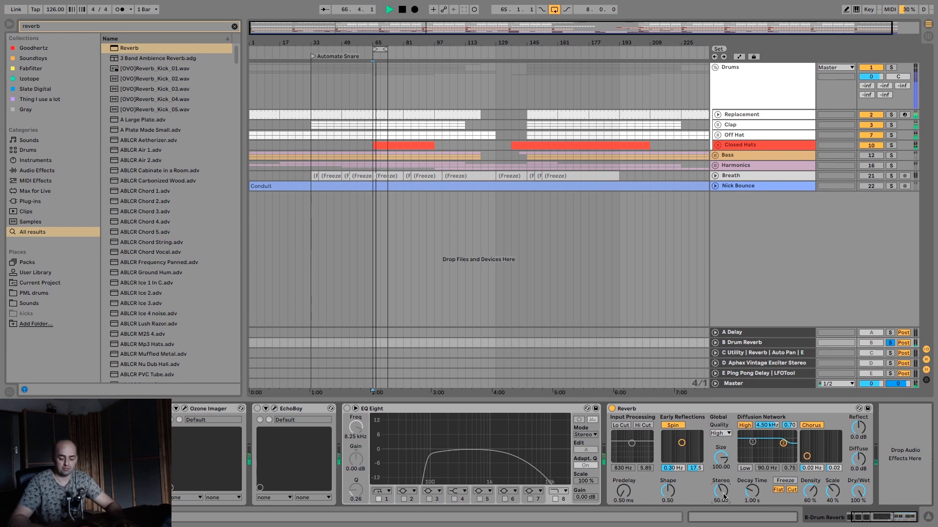
drag(723, 495, 723, 465)
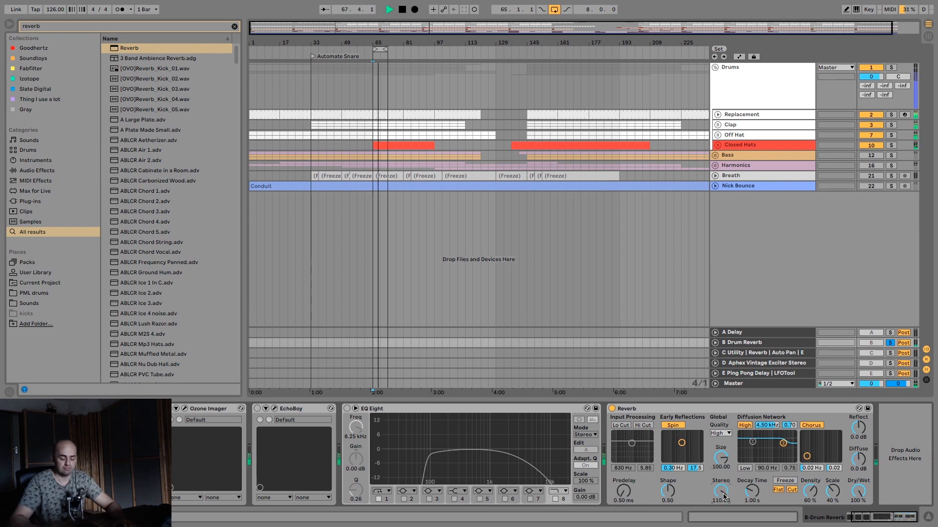
text(50)
key(Return)
text(30)
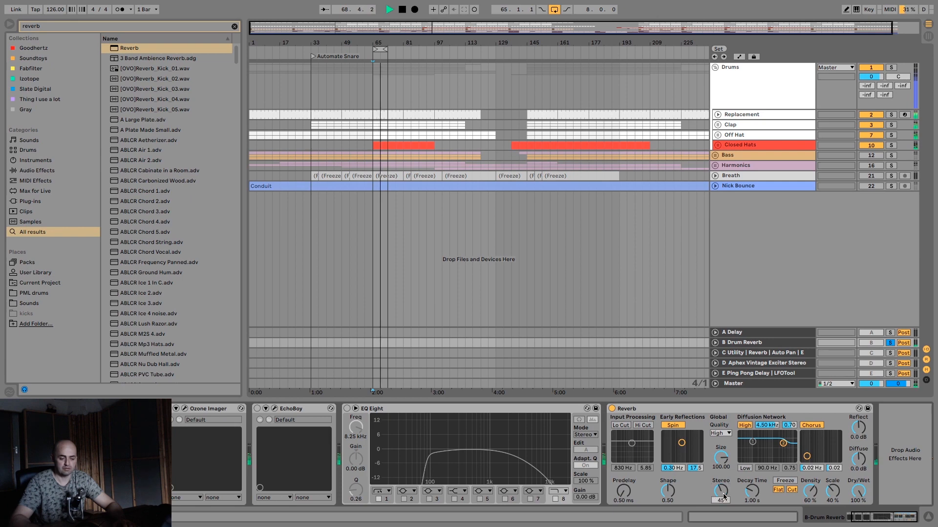
key(Return)
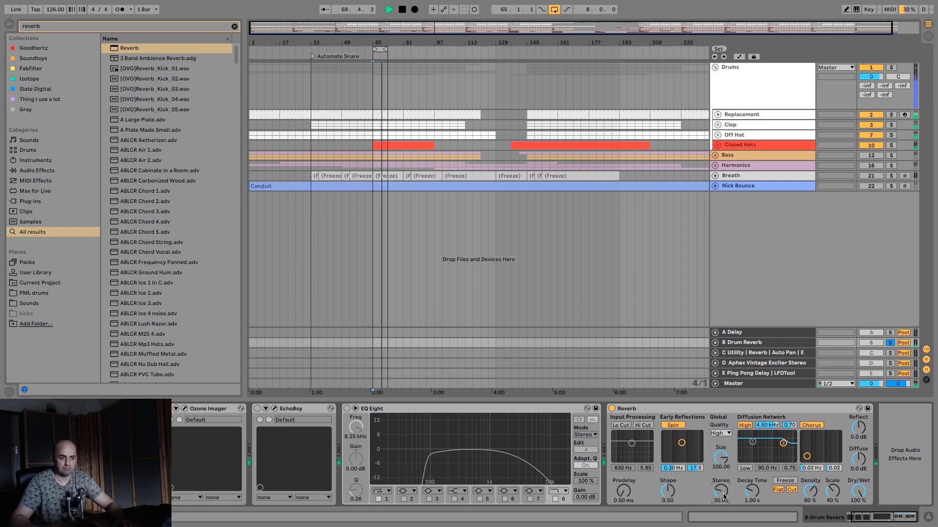
key(space)
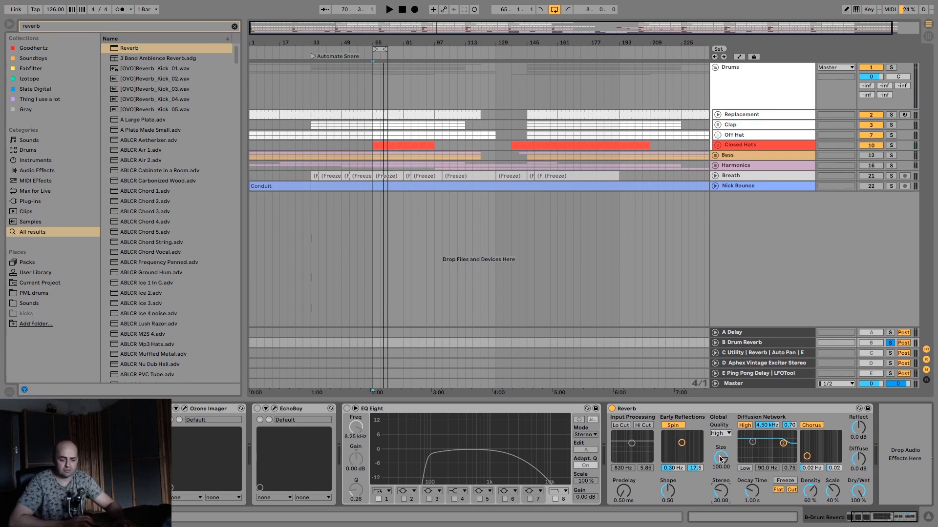
Set the Reverb's Size to 48.74 and Decay Time to 1.10 s, clearing the browser search in between
drag(721, 460, 721, 482)
key(space)
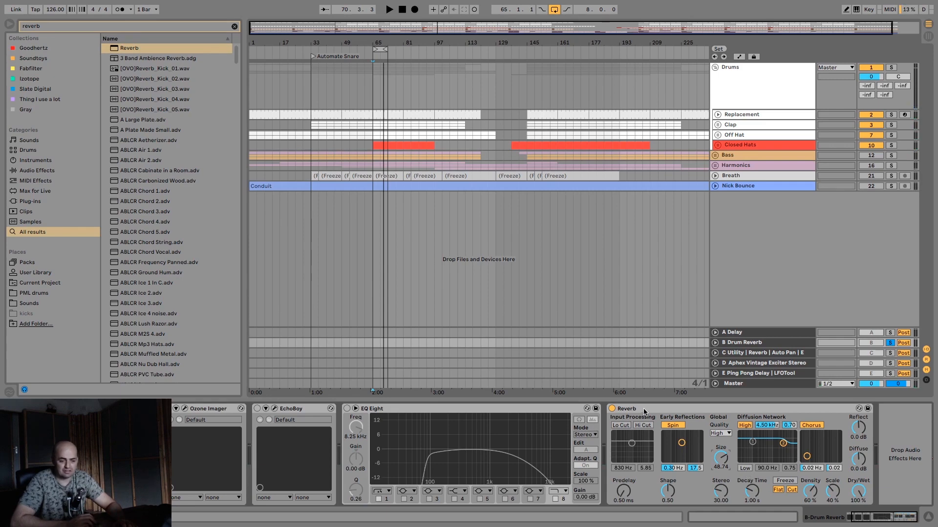
click(235, 26)
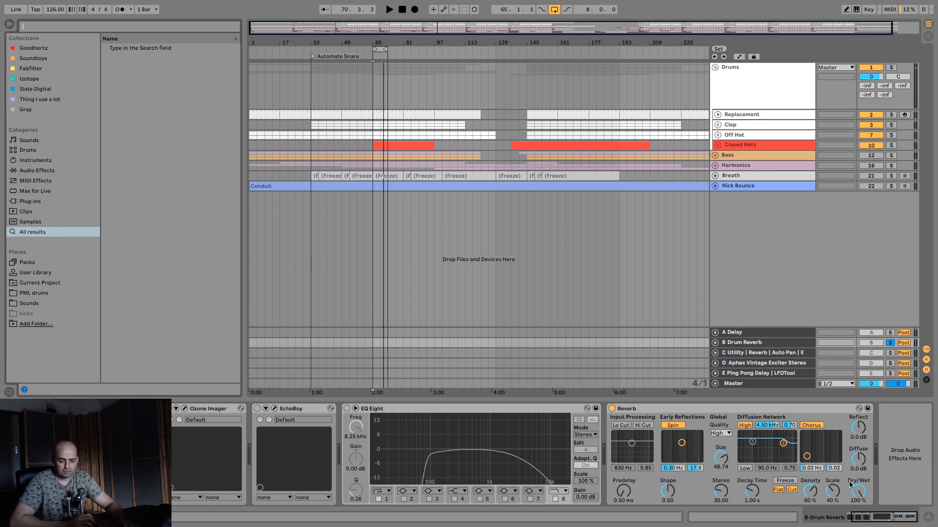
click(754, 494)
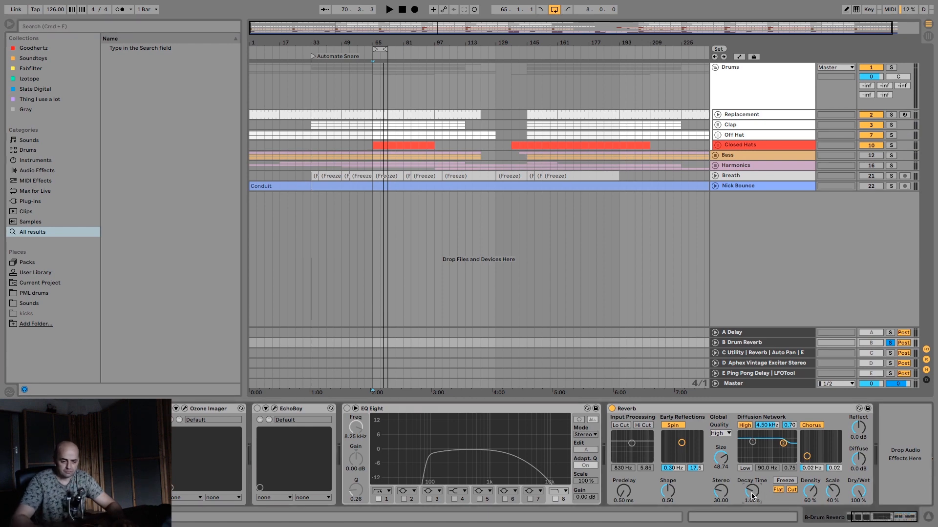
text(1100)
key(Return)
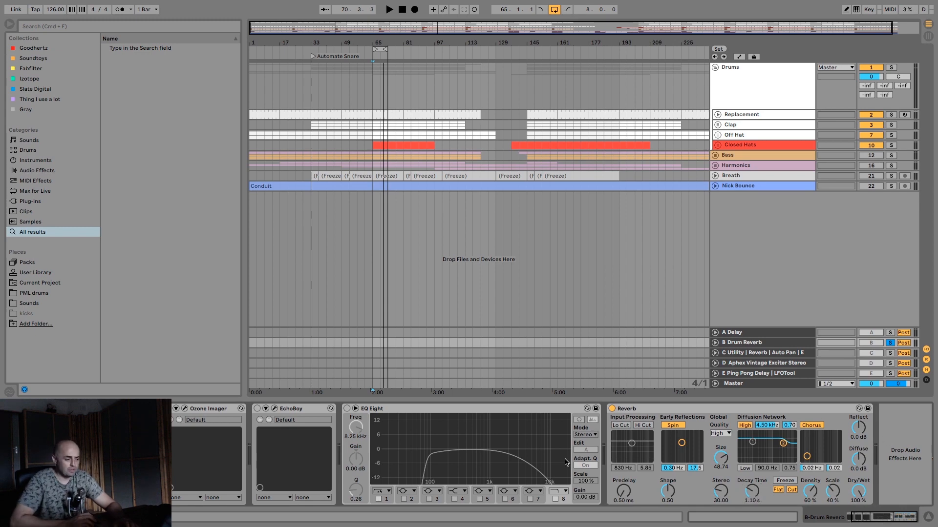
Search the browser for "simple" and add Simple Delay after Reverb on the B Drum Reverb return
click(203, 411)
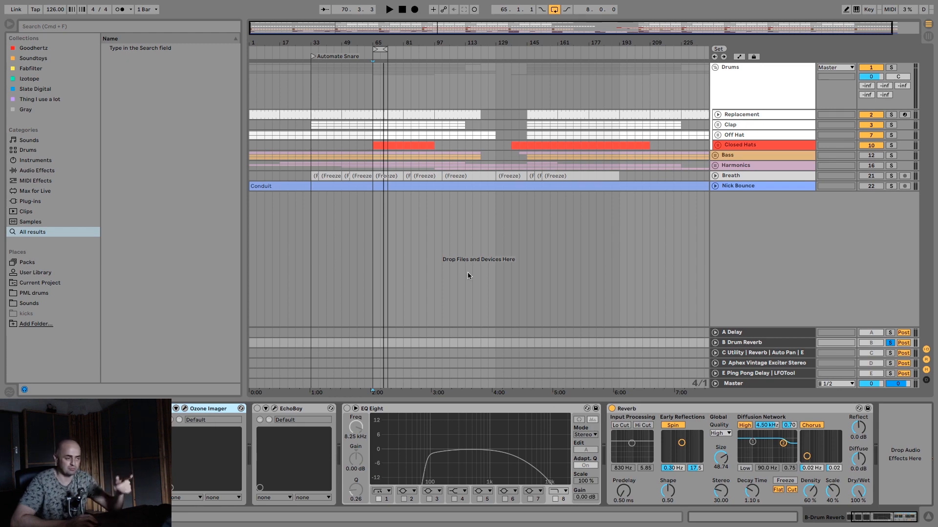
click(67, 28)
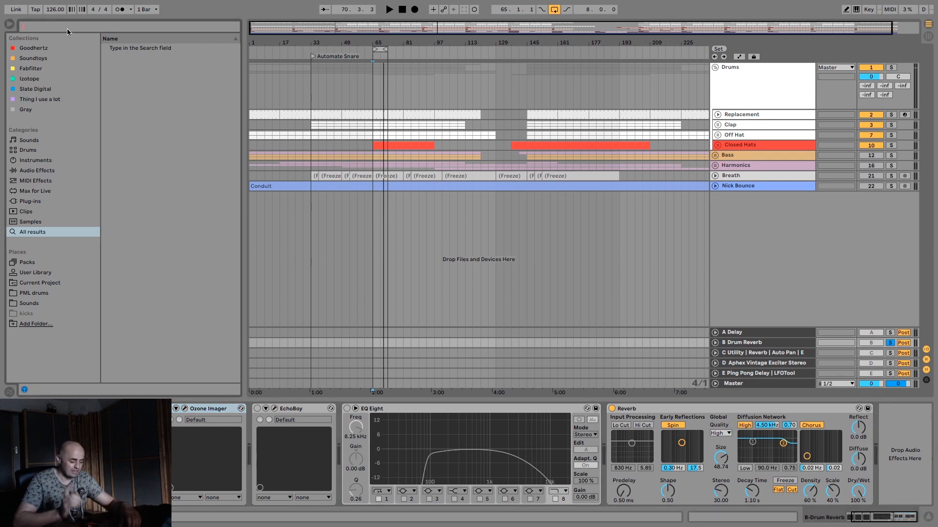
text(simple)
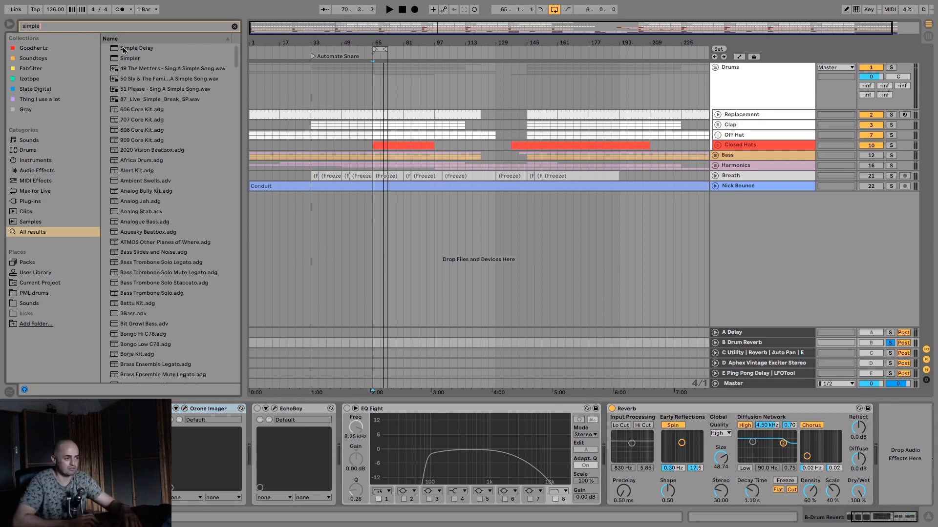
mouse_move(124, 48)
mouse_down()
mouse_move(518, 281)
mouse_move(874, 442)
mouse_move(835, 416)
mouse_up()
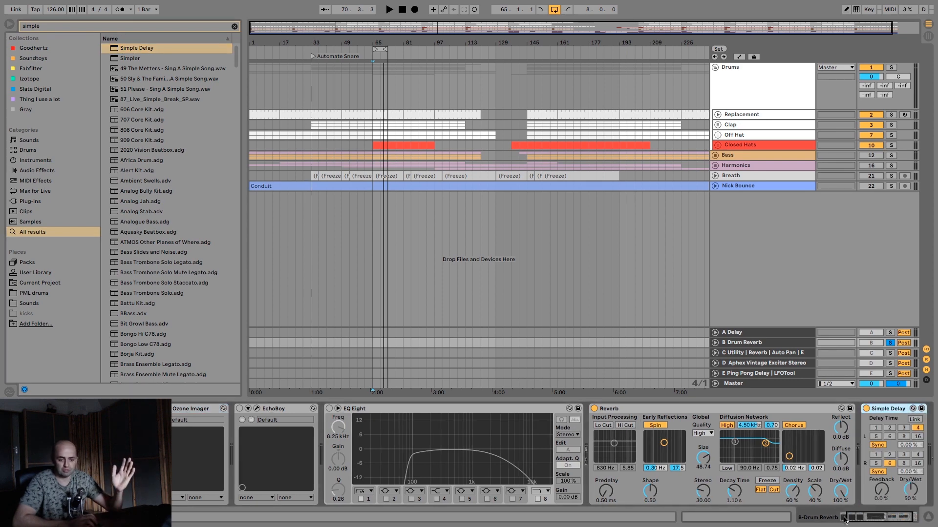
drag(854, 519, 890, 519)
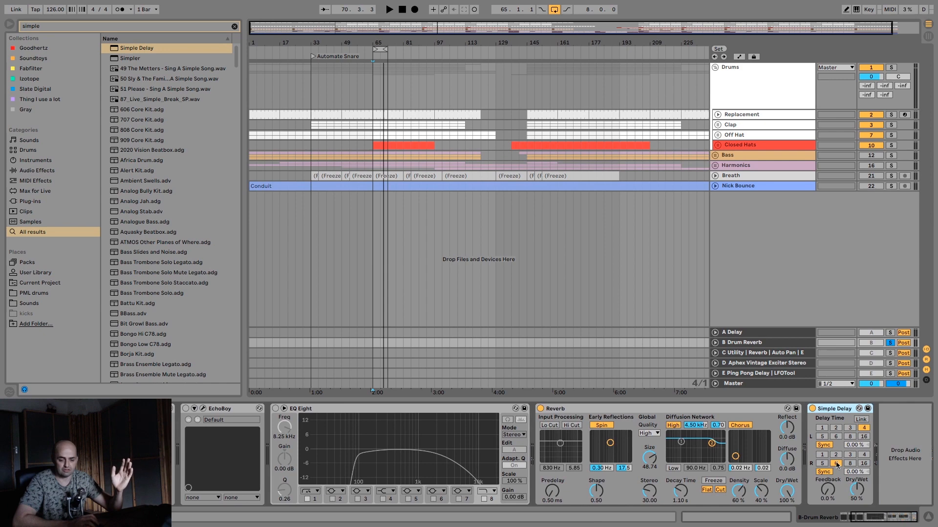
Set Simple Delay's left delay time to 1 sixteenth, link both channels and set Feedback to 35%
click(823, 428)
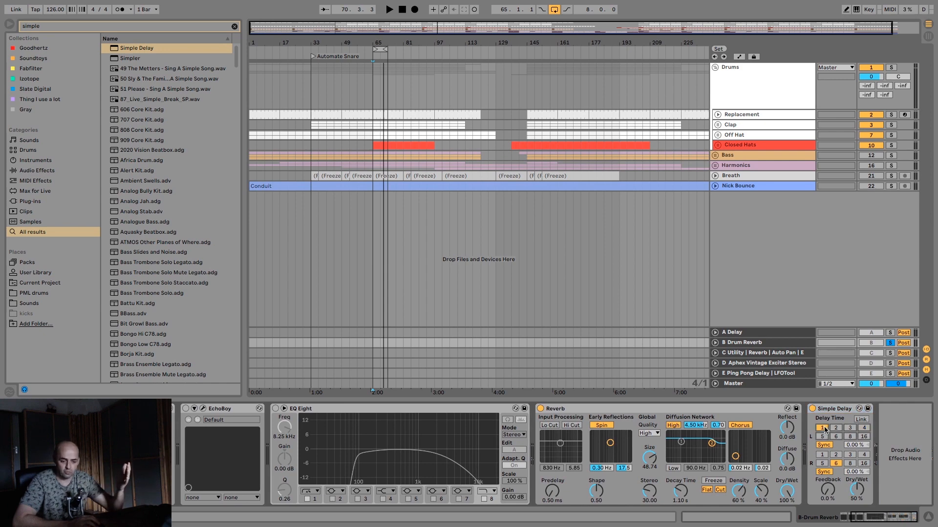
click(824, 472)
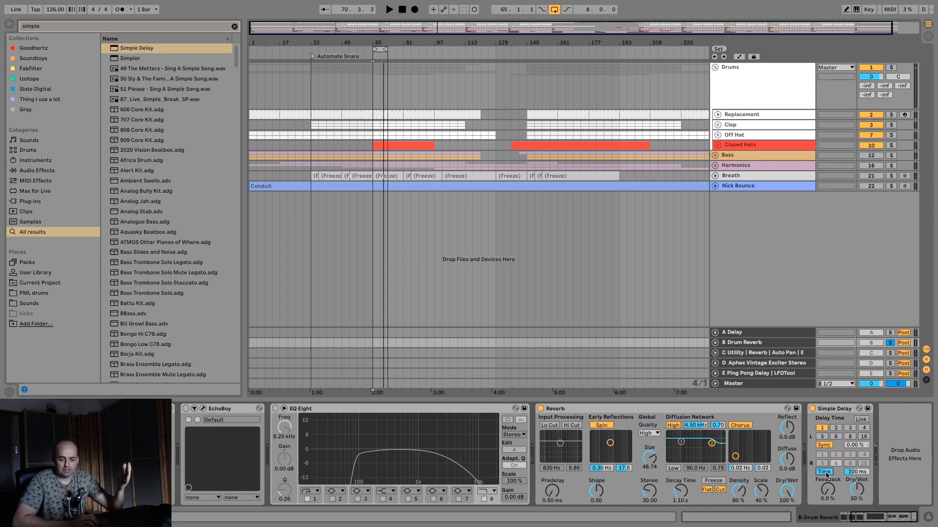
click(861, 419)
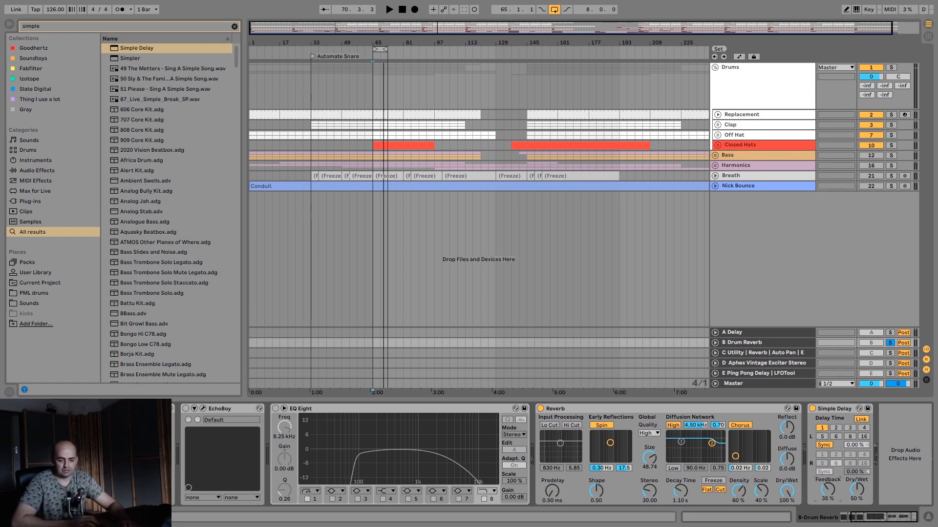
With the loop playing, set Simple Delay's Feedback to 38% and the Reverb's Dry/Wet to 85%
key(space)
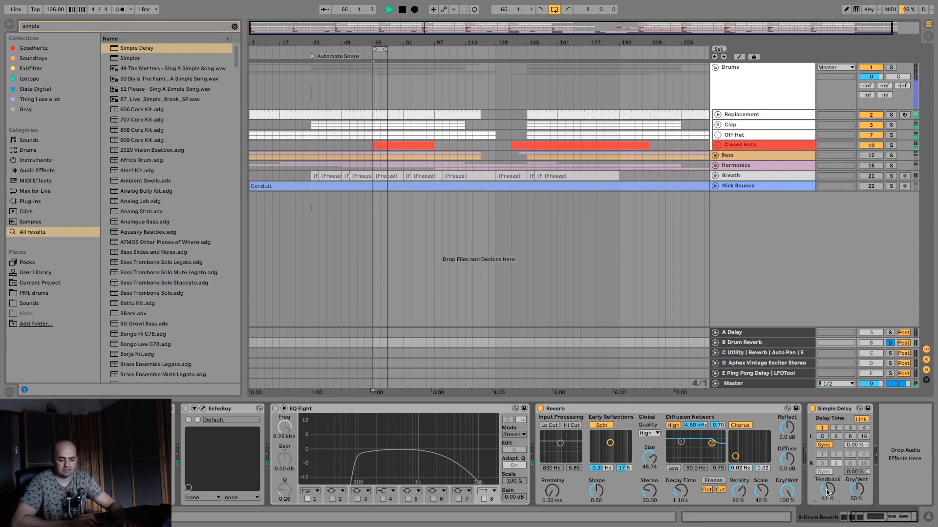
drag(835, 495, 827, 491)
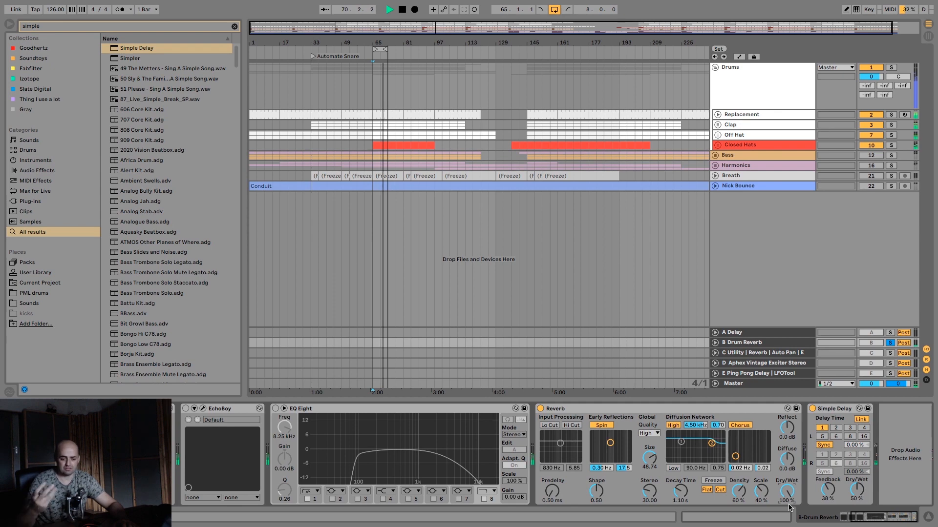
drag(788, 502, 788, 511)
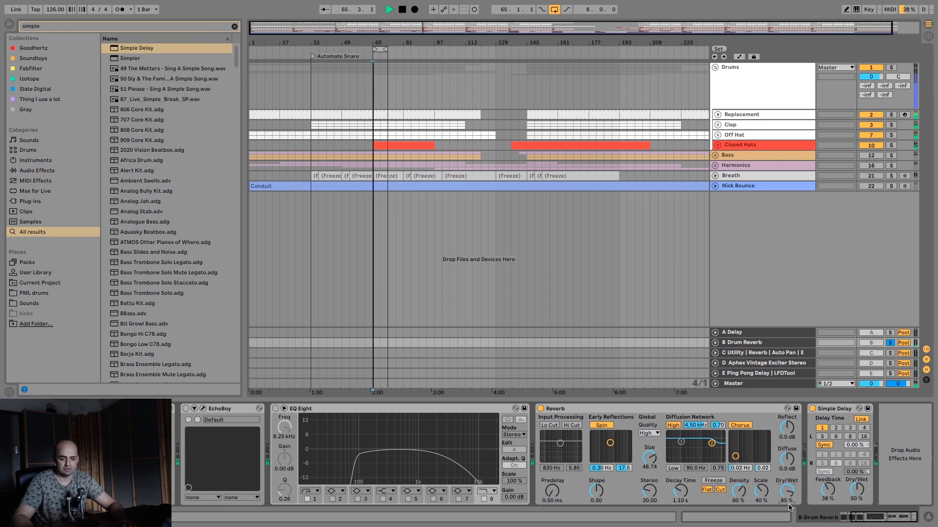
key(space)
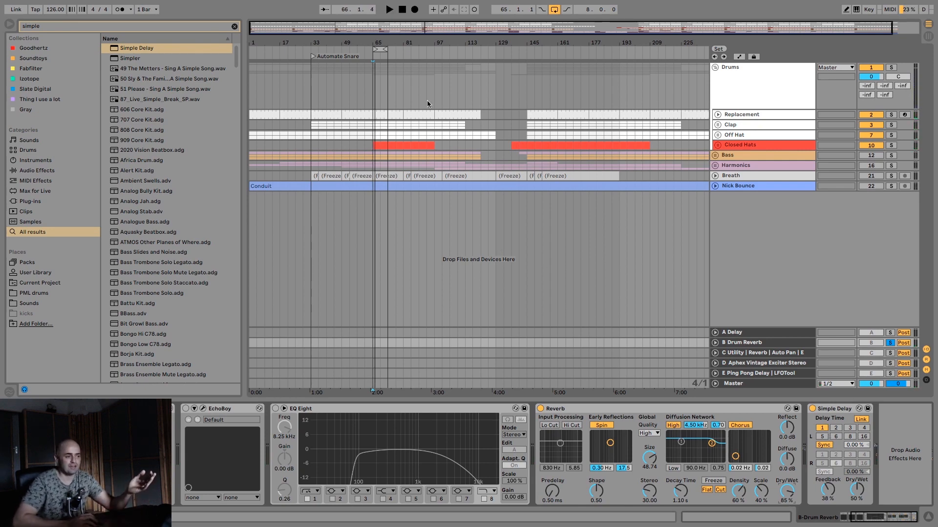
Search the browser for "amp" and add the Amp device after Simple Delay on the B Drum Reverb return
click(210, 26)
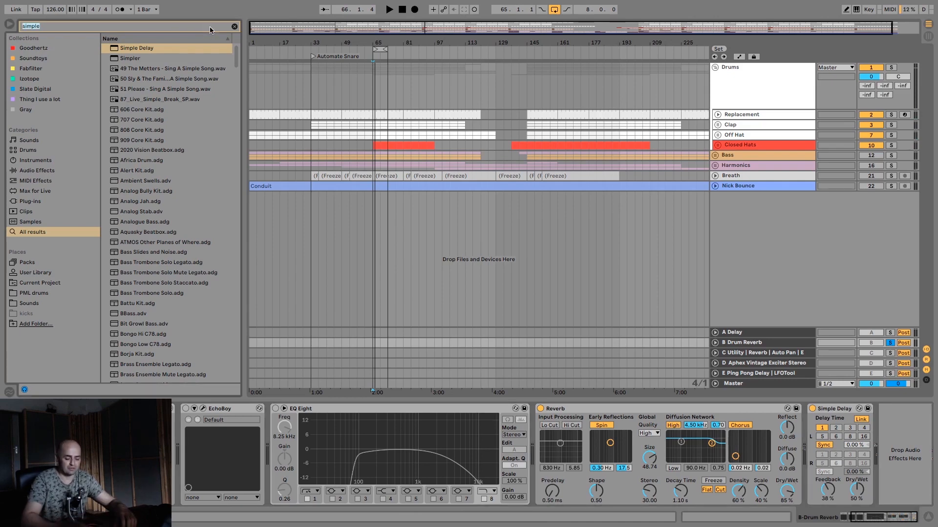
key(BackSpace)
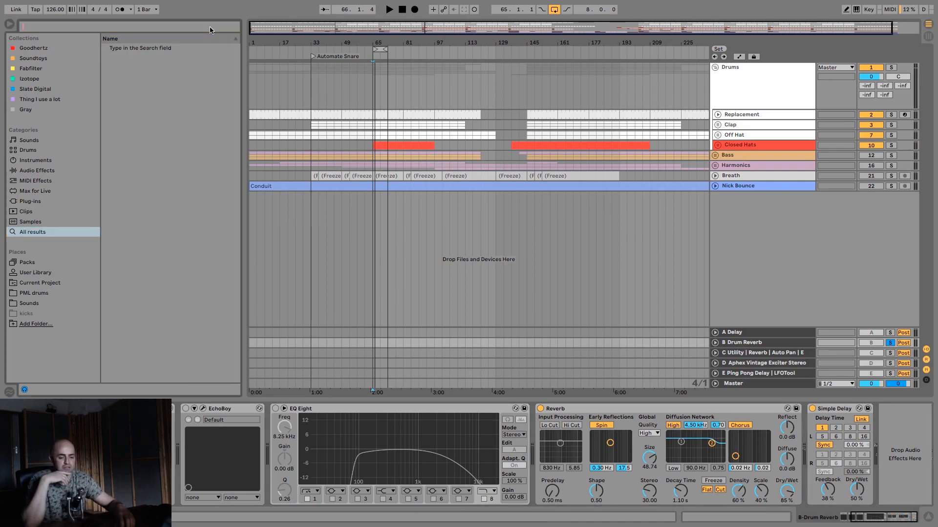
text(amp)
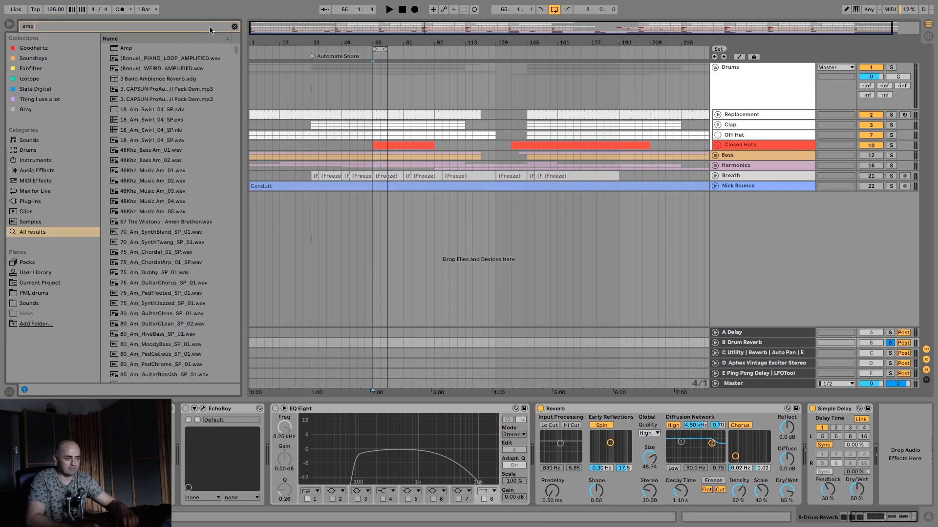
drag(691, 299, 901, 433)
click(911, 429)
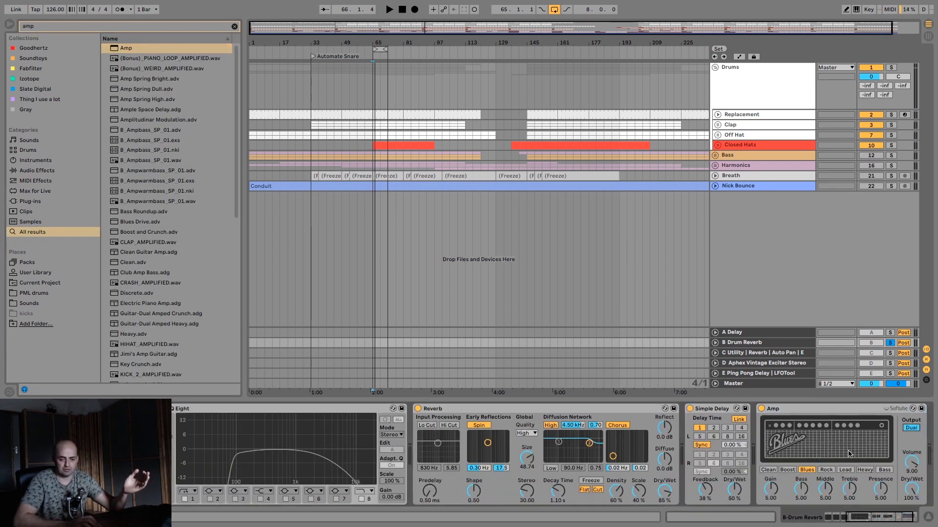
Set the Amp's Dry/Wet to 19% and play the loop to audition the chain
mouse_move(918, 489)
mouse_down()
mouse_move(918, 518)
mouse_move(918, 483)
mouse_up()
key(space)
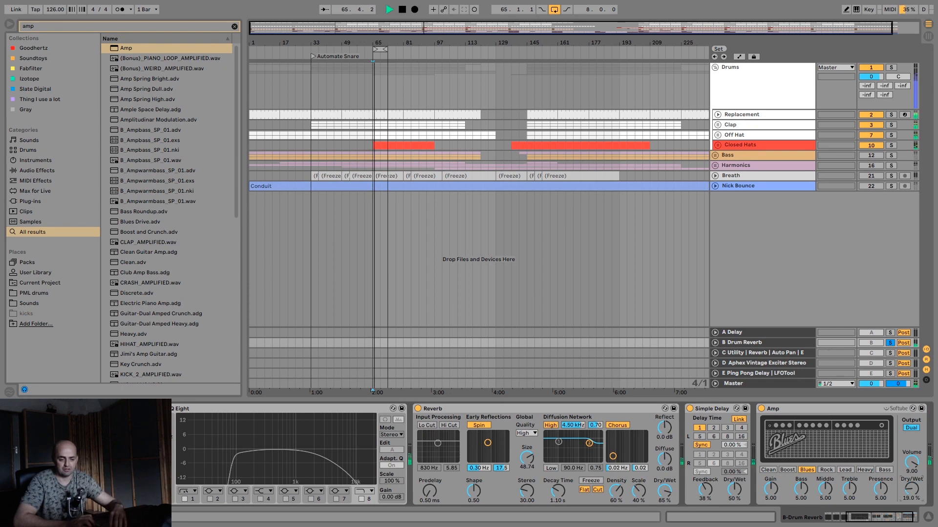
key(space)
click(538, 409)
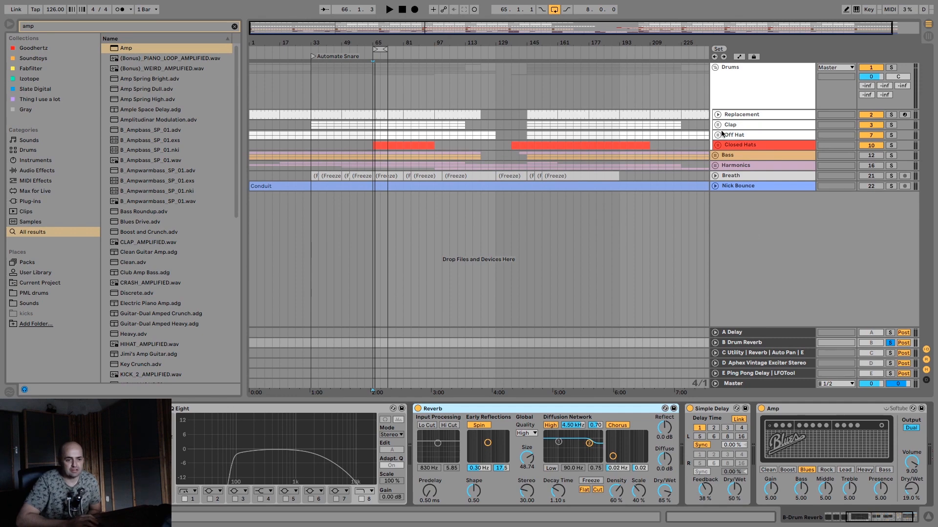
Inspect the first Clap track's devices inside the Clap group, audition the B Drum Reverb return and fold the group again
click(773, 346)
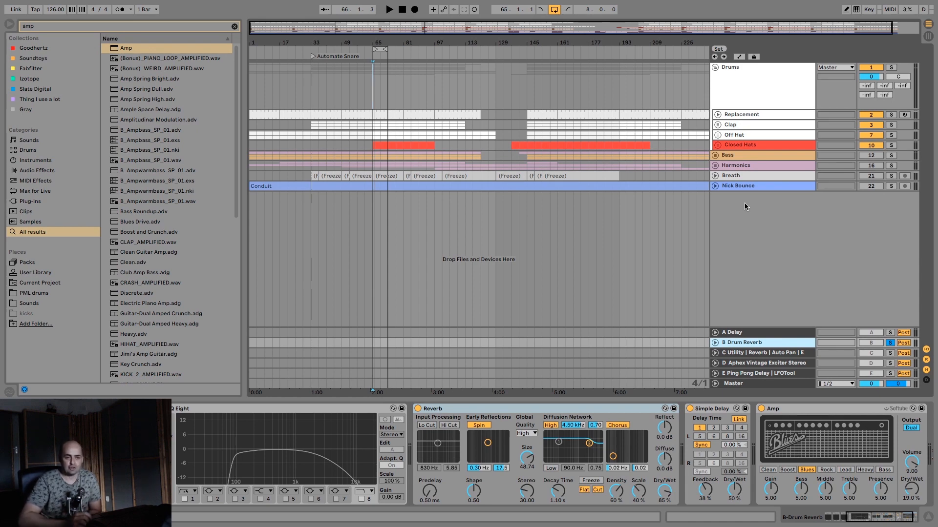
click(718, 124)
click(733, 166)
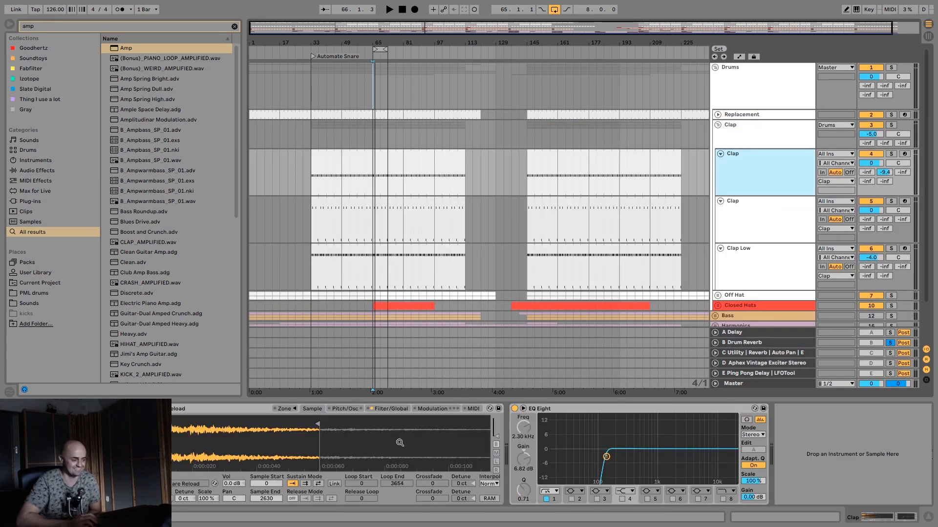
click(165, 412)
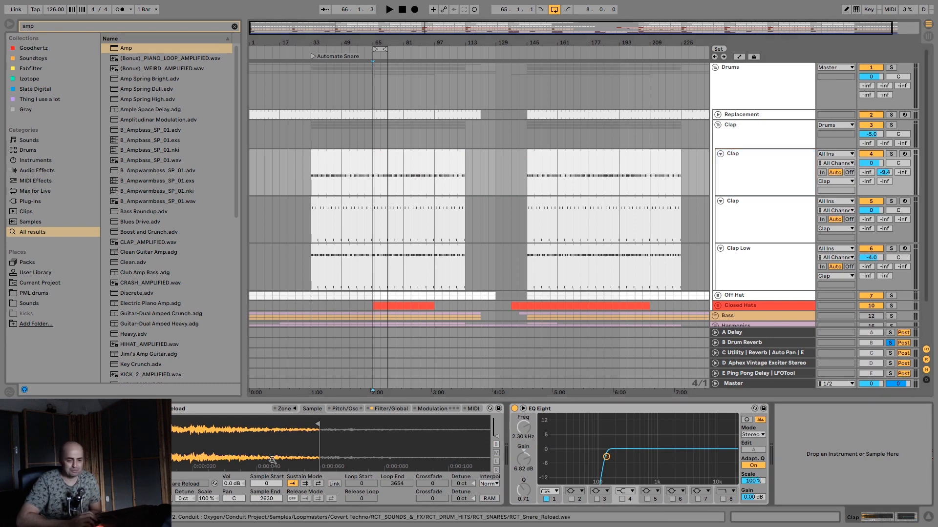
click(765, 347)
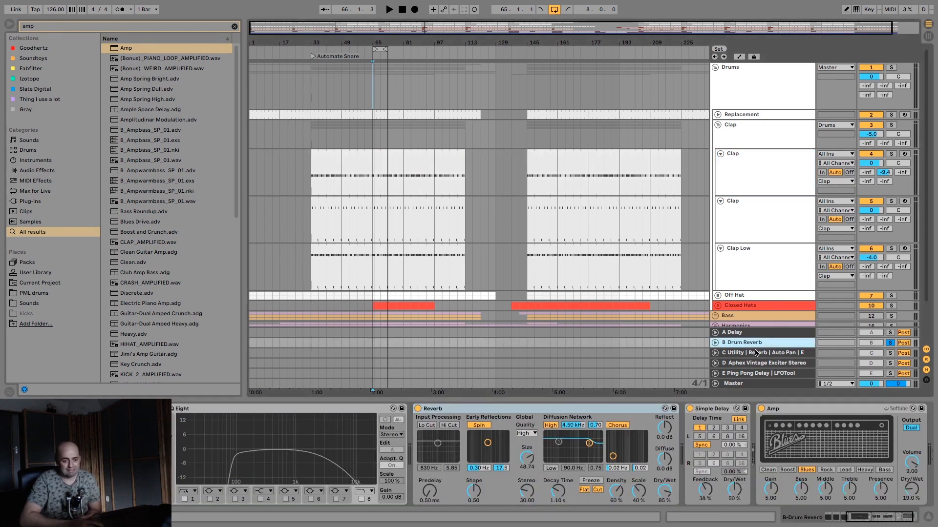
key(space)
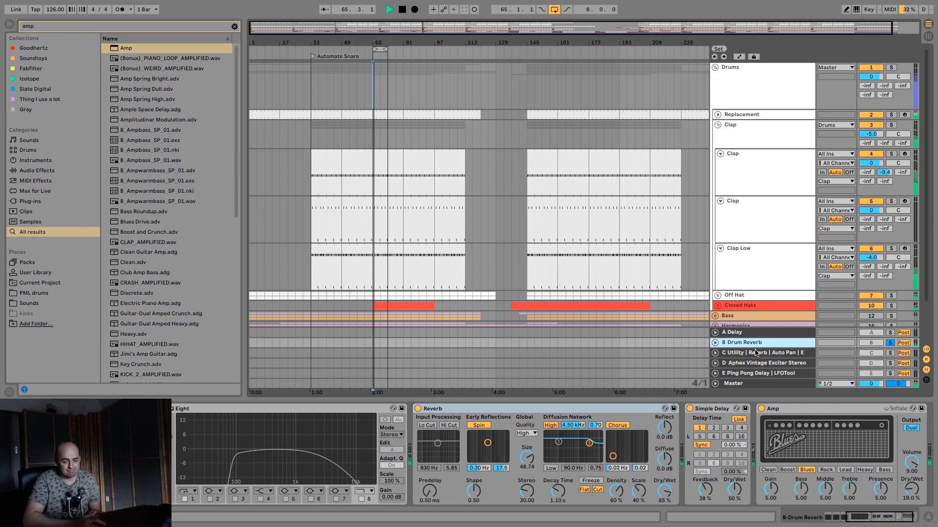
key(space)
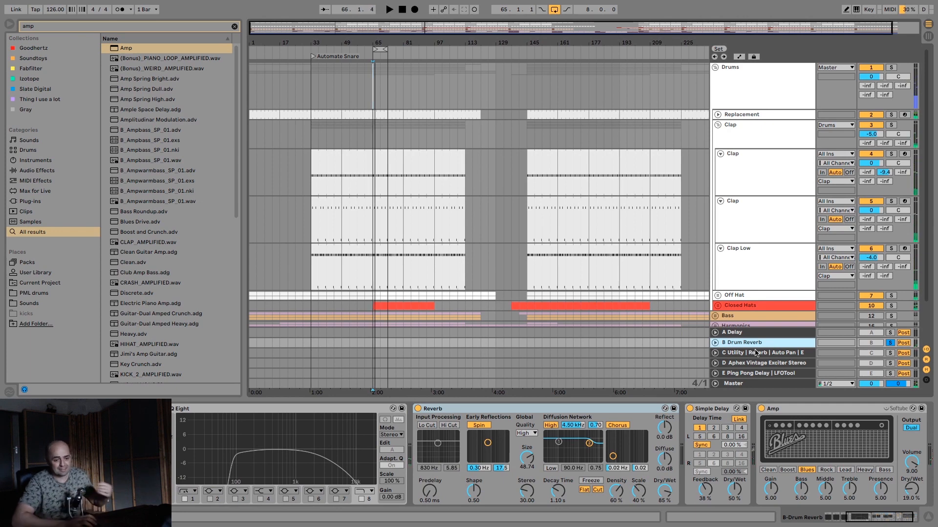
click(718, 125)
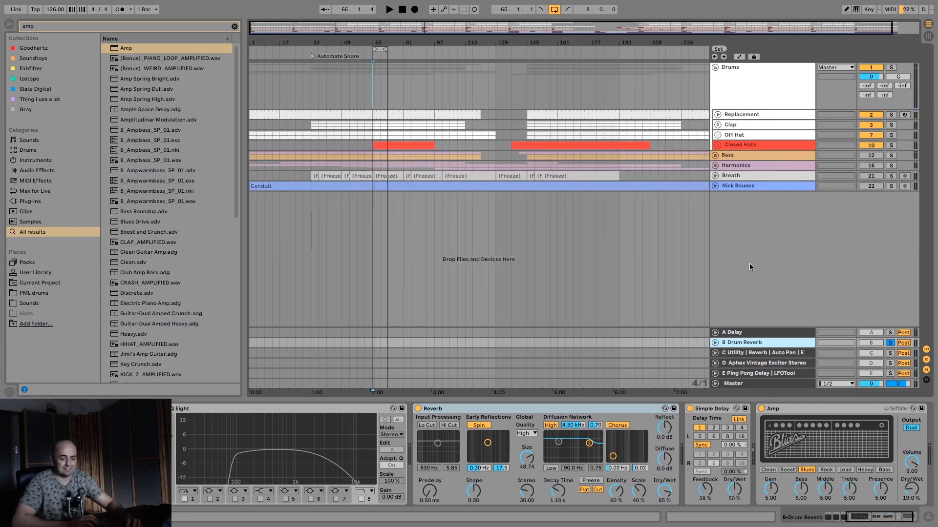
Add and arm a new audio track, route the unsoloed B Drum Reverb return's output to it and set the return's volume to 0 dB
key(ctrl+t)
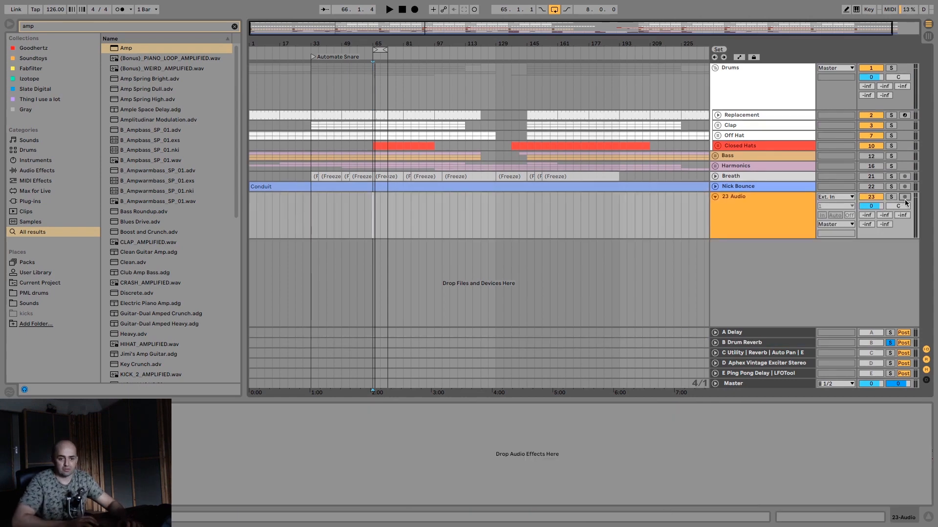
click(890, 343)
click(715, 342)
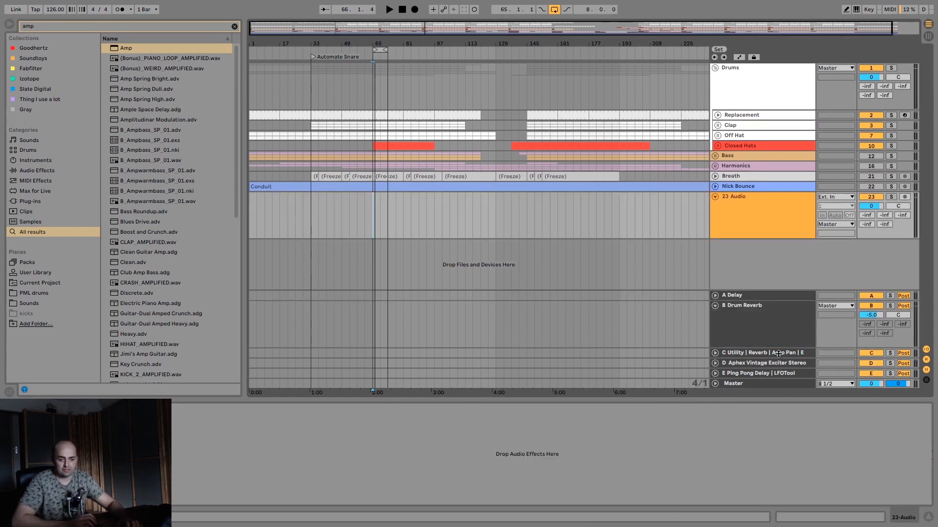
click(835, 306)
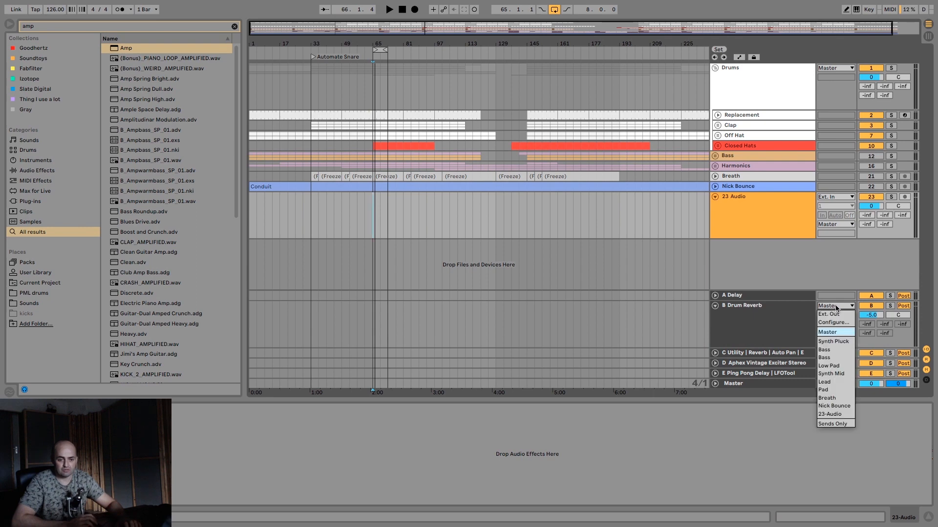
click(836, 414)
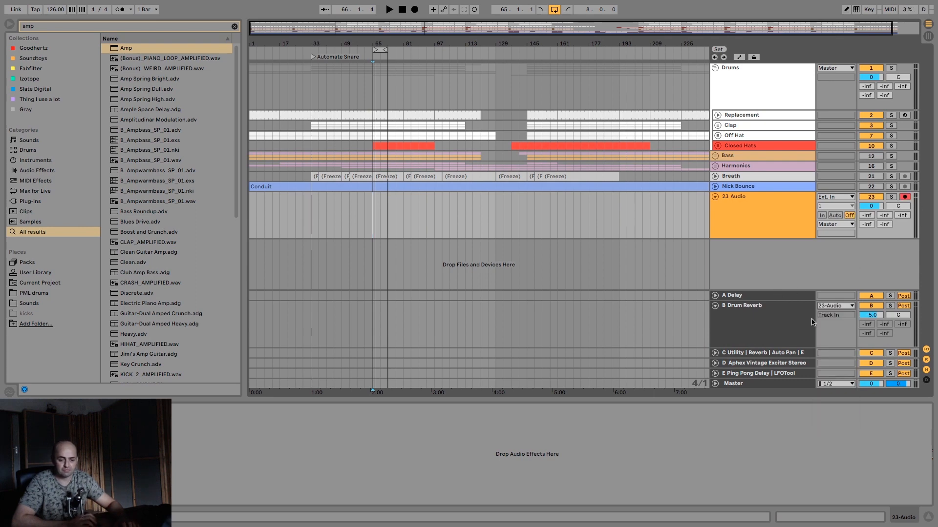
double_click(870, 315)
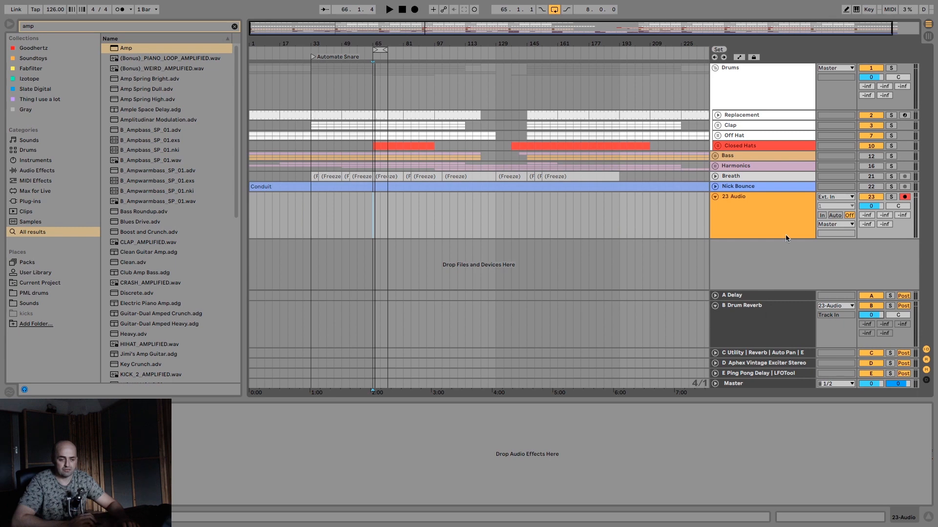
click(752, 308)
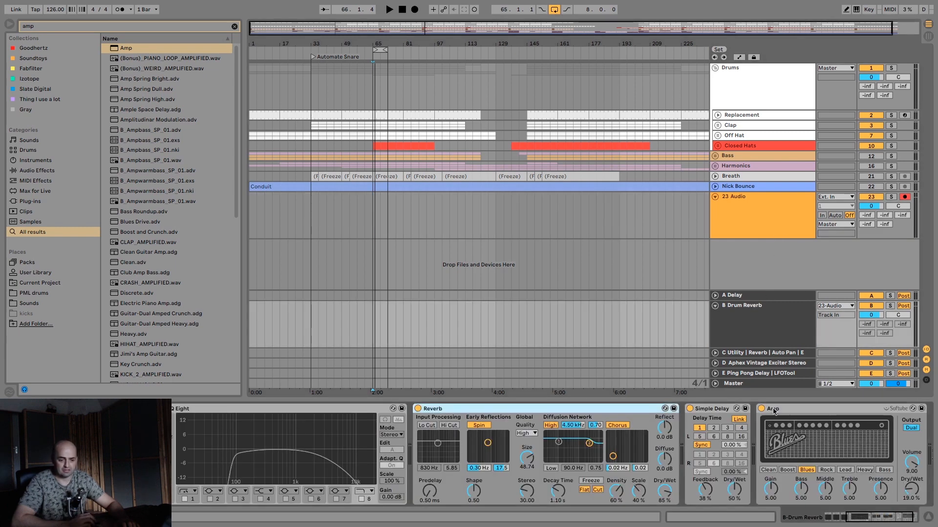
Record about two bars of the clap's reverb onto the 23 Audio track, starting at bar 65
click(374, 203)
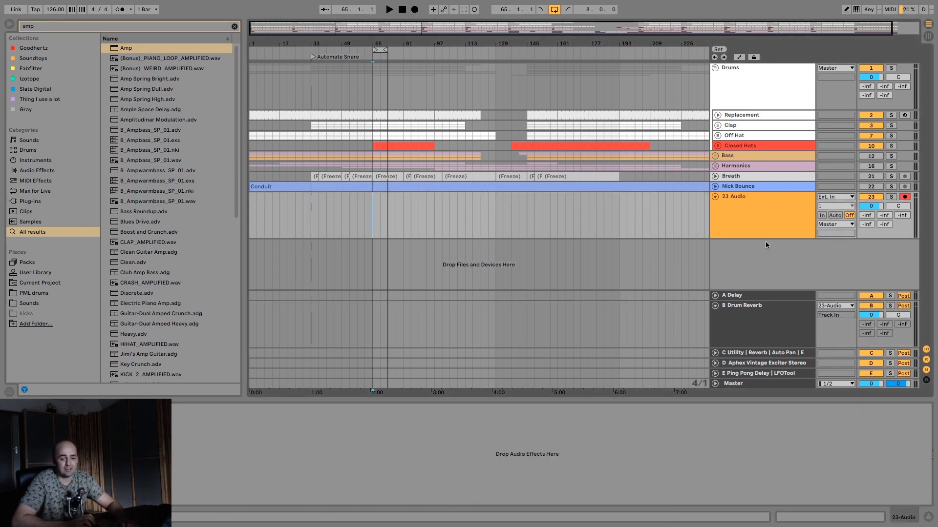
click(890, 197)
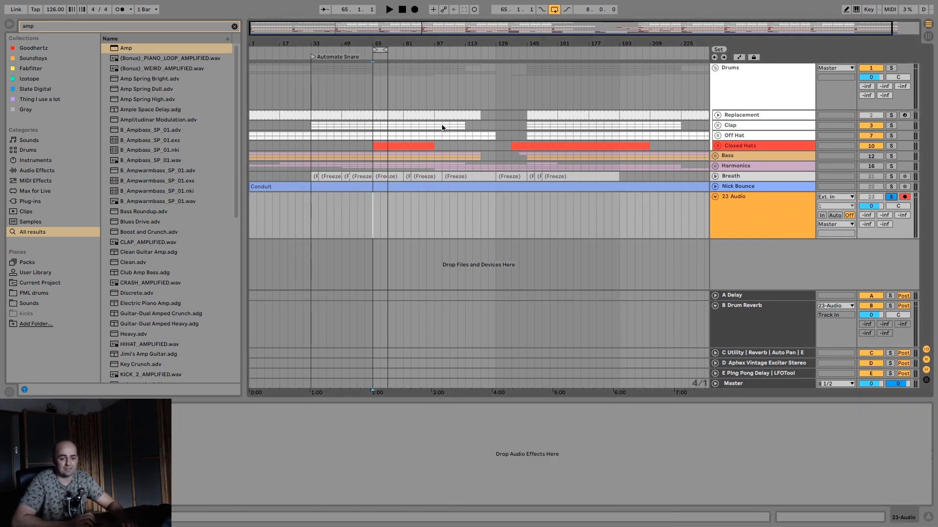
click(415, 10)
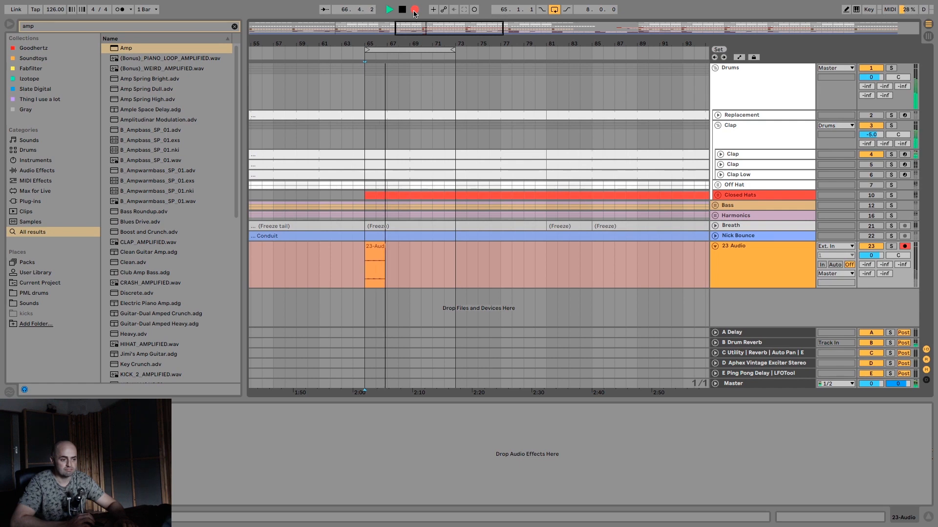
key(space)
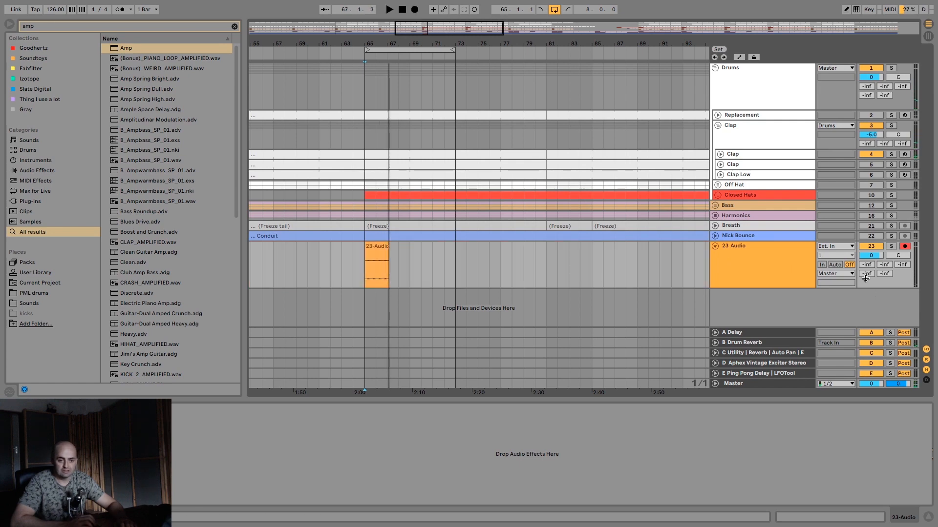
Solo the 23 Audio track, play back the recorded reverb clip and open its sample details
click(891, 246)
key(space)
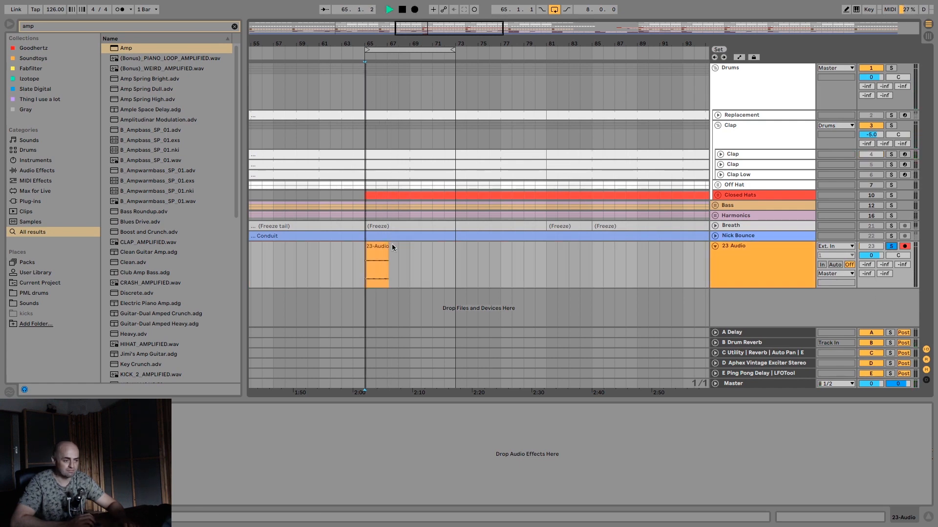
click(376, 246)
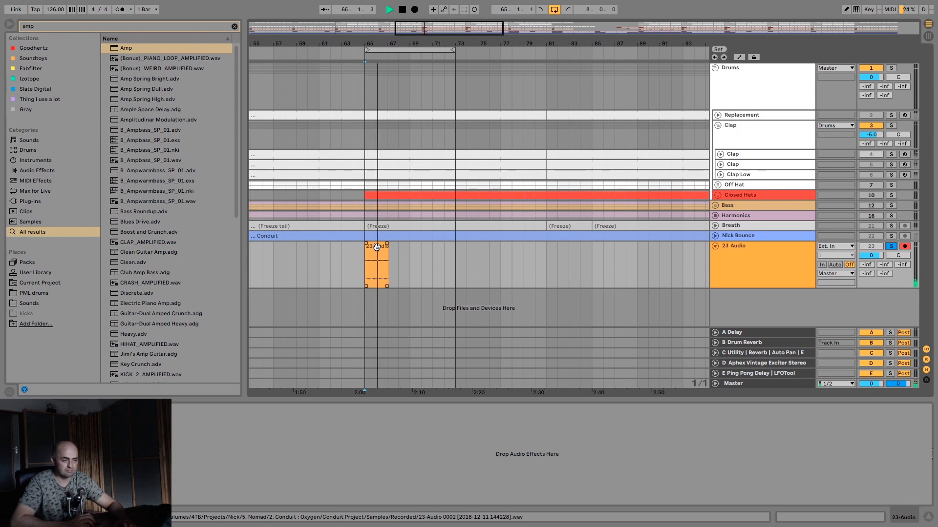
double_click(376, 245)
key(space)
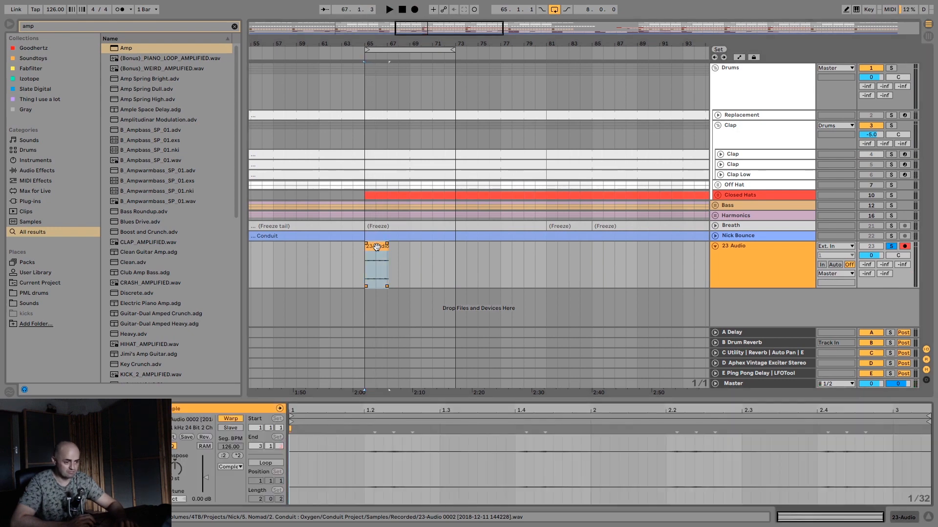
Reverse the recorded reverb clip on 23 Audio, audition it and trim its end slightly
click(376, 246)
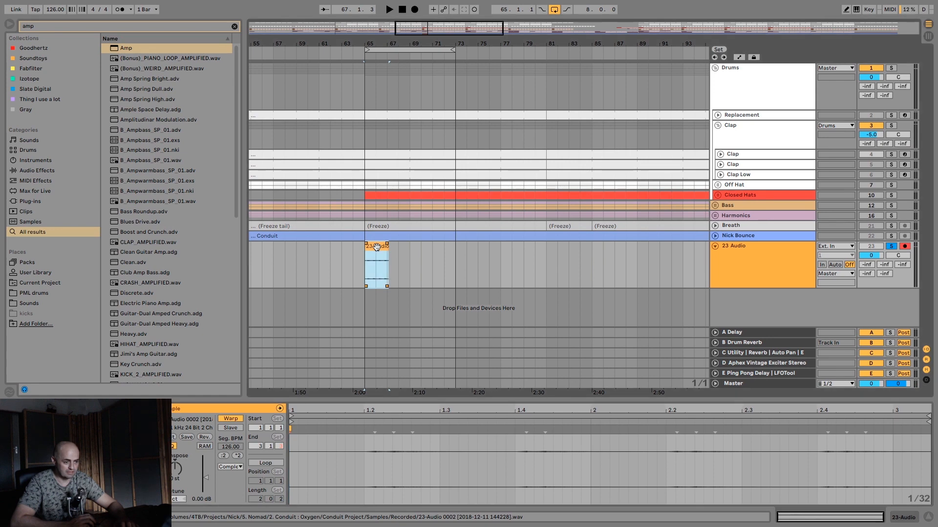
key(space)
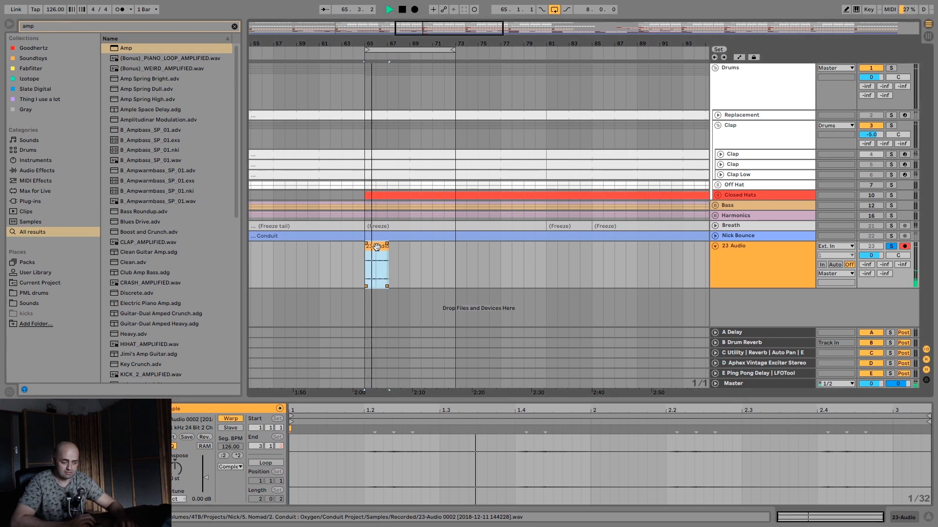
key(r)
key(space)
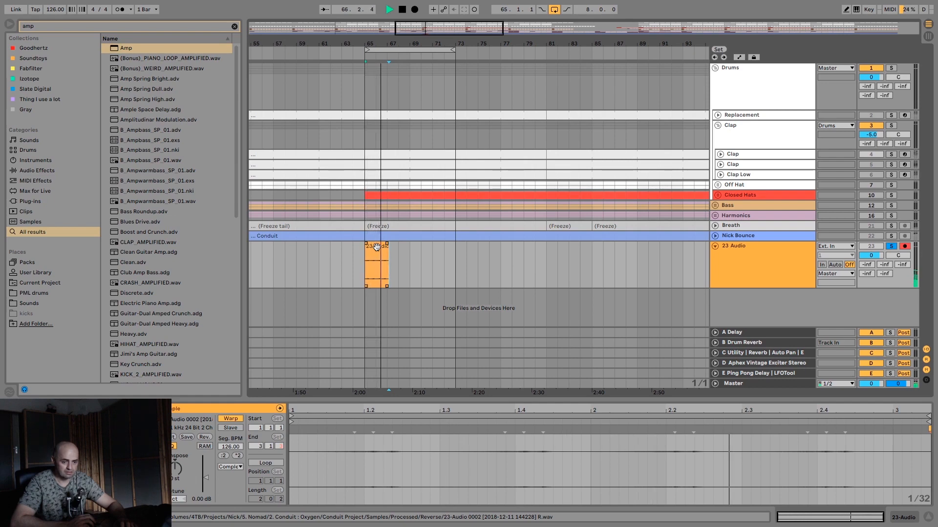
key(space)
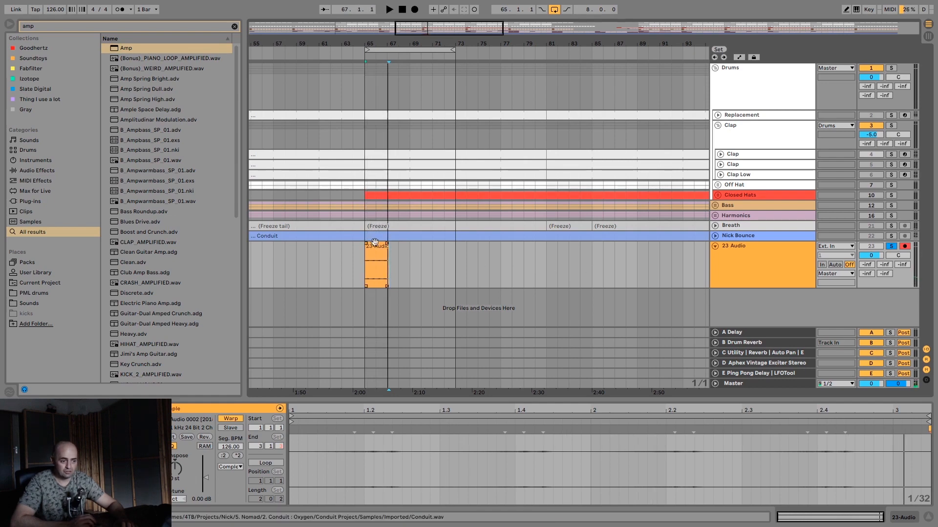
click(386, 248)
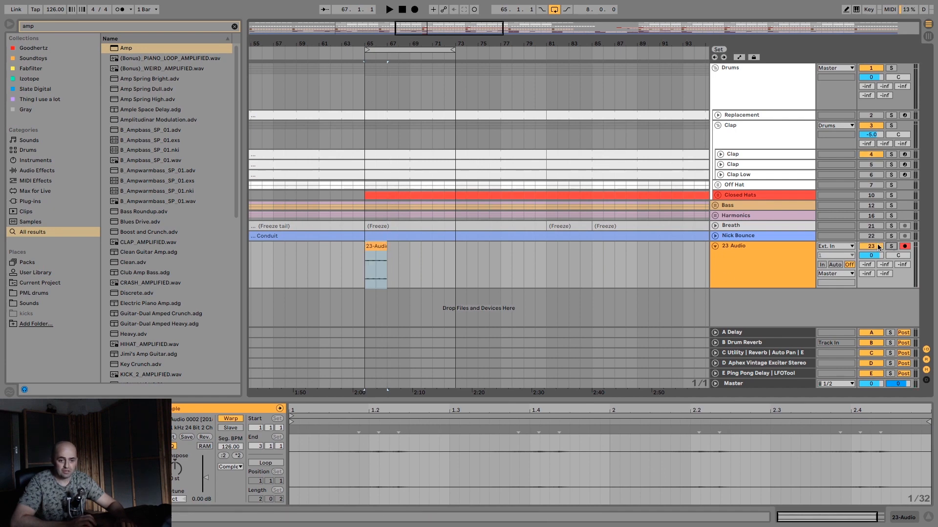
Fold the Drums group and clear the browser search
click(715, 68)
click(757, 138)
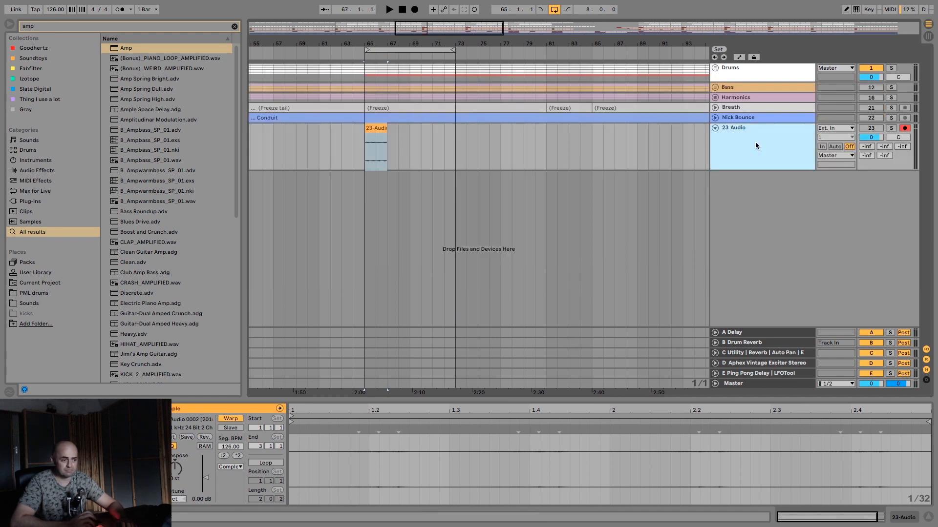
click(234, 27)
click(366, 126)
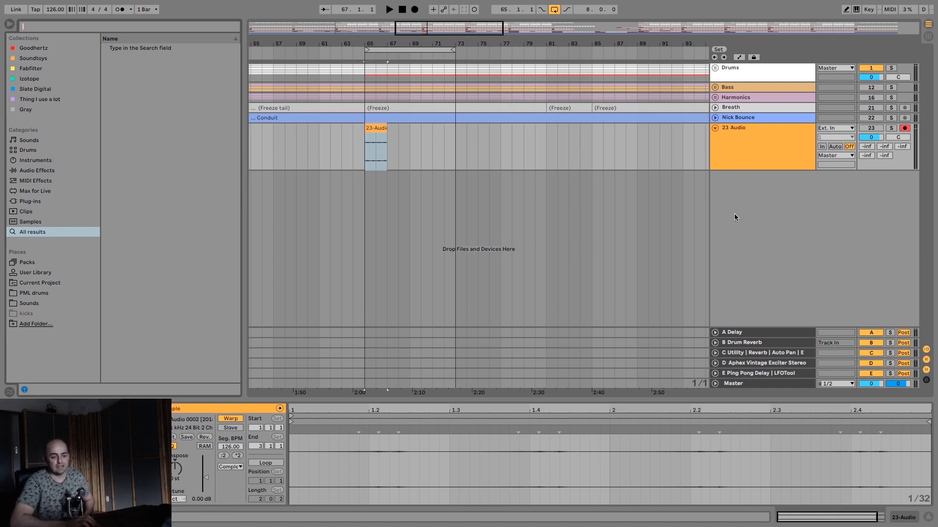
Delete the Reverb, Simple Delay and Amp devices from the B Drum Reverb return
click(732, 343)
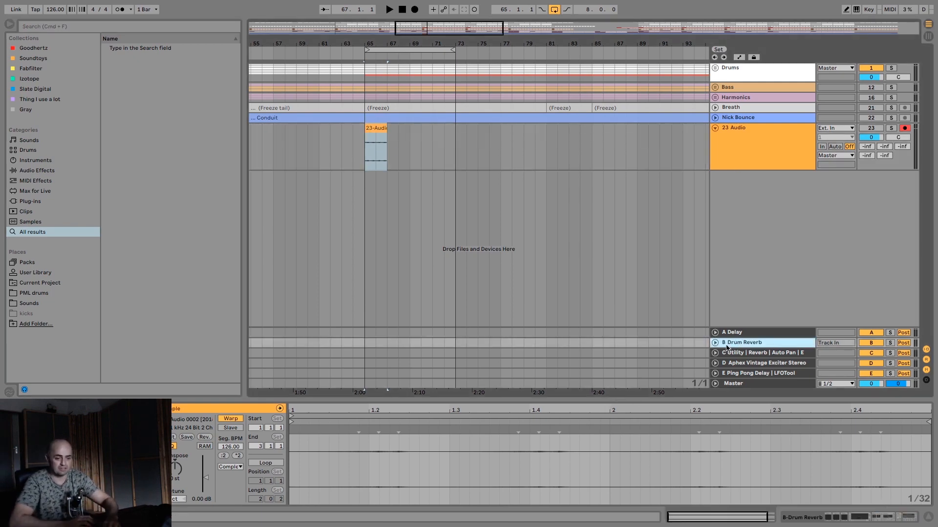
key(shift+Tab)
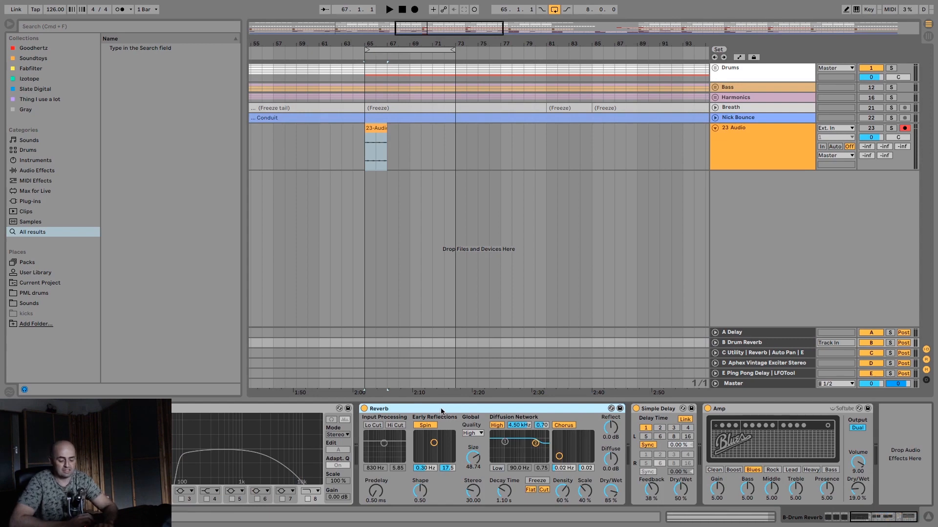
key(Delete)
key(Delete)
key(Delete)
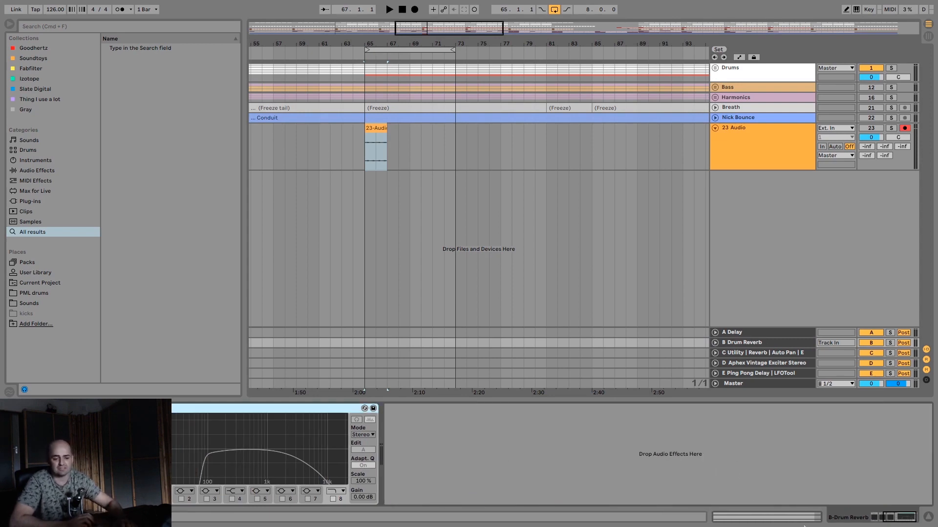
Reactivate the Ozone Imager, EchoBoy and EQ Eight devices on the B Drum Reverb return
drag(898, 521, 865, 521)
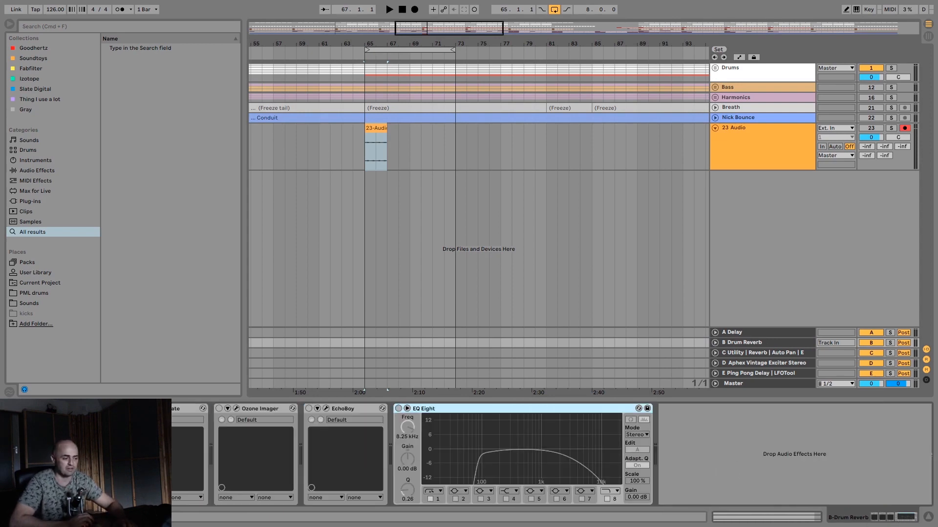
click(219, 409)
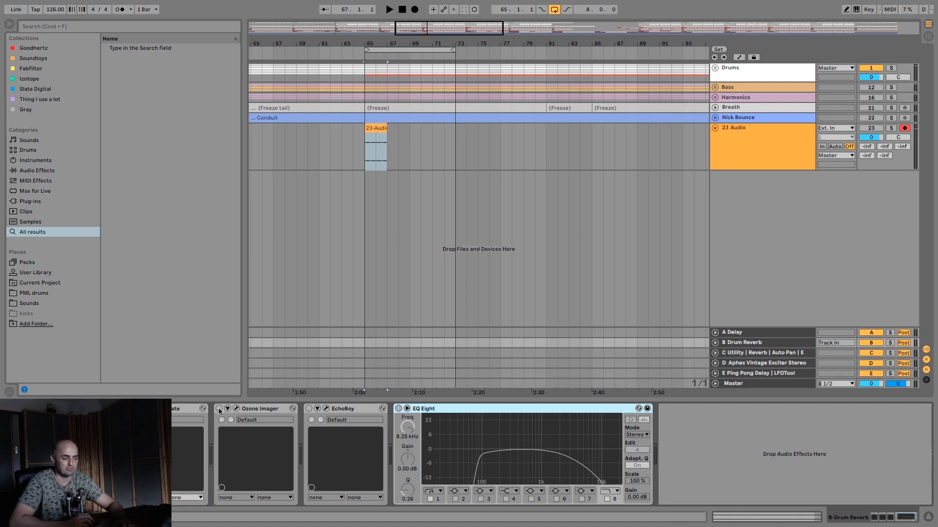
click(309, 409)
click(399, 410)
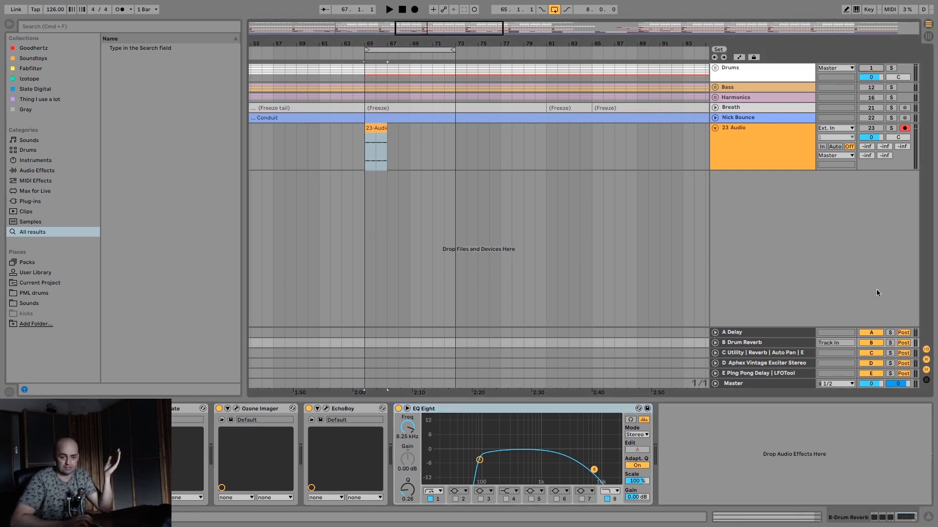
Disarm 23 Audio, solo the B Drum Reverb return and route its output back to Master
click(890, 343)
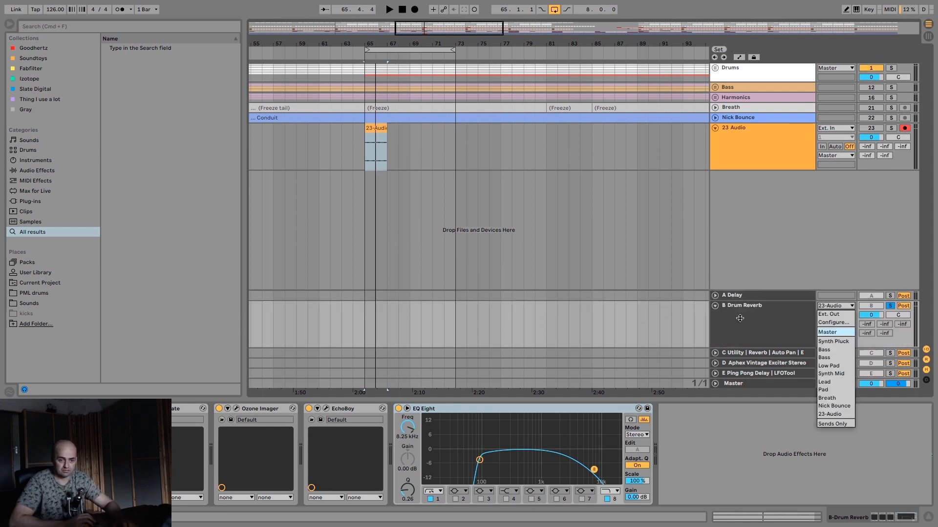
click(833, 332)
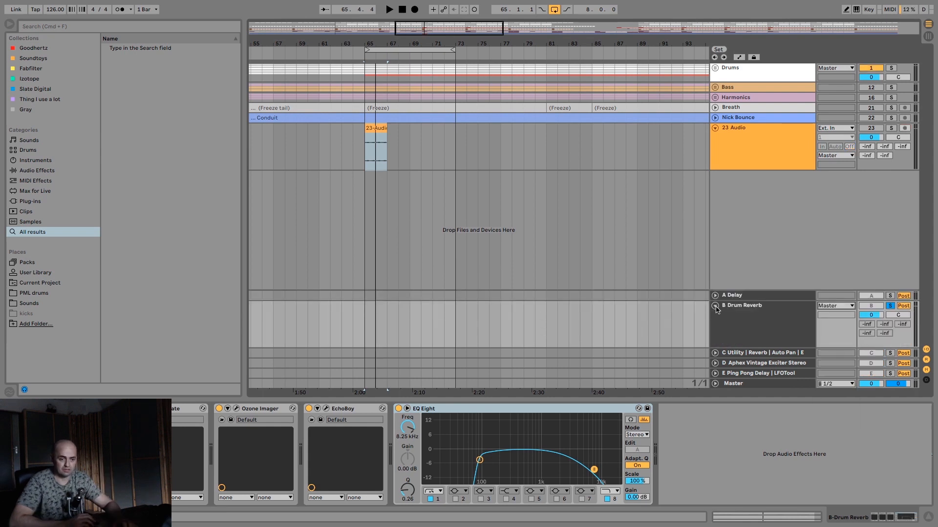
click(715, 305)
Compare the original drum reverb with the reversed clip by soloing and playing B Drum Reverb and 23 Audio in turn from bar 65
key(space)
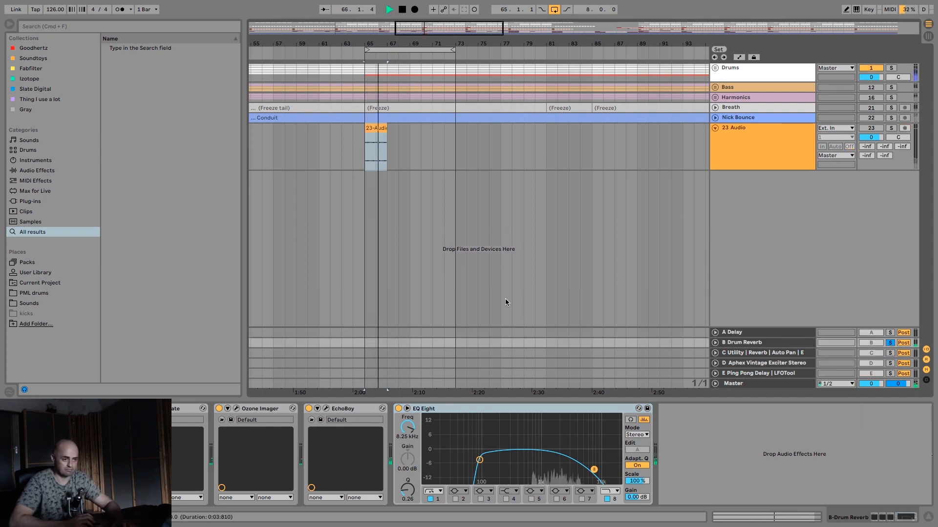
key(space)
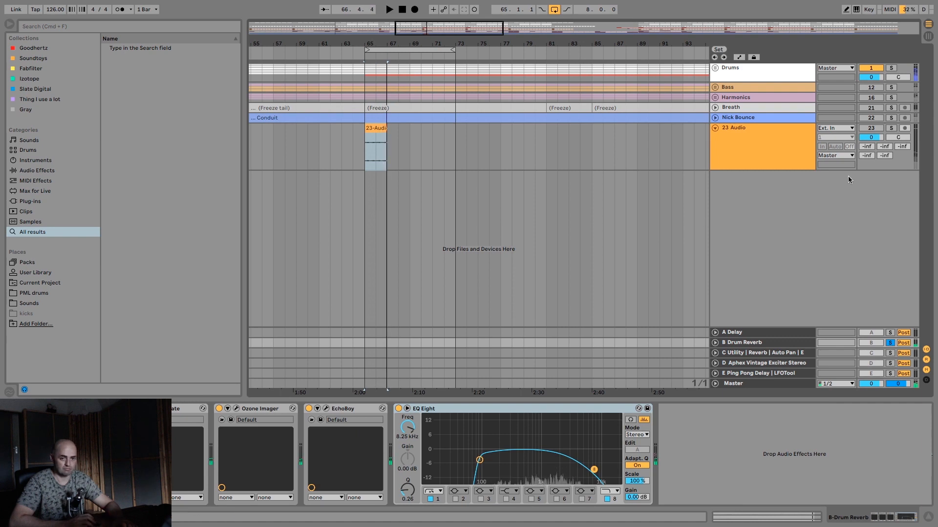
click(891, 128)
key(space)
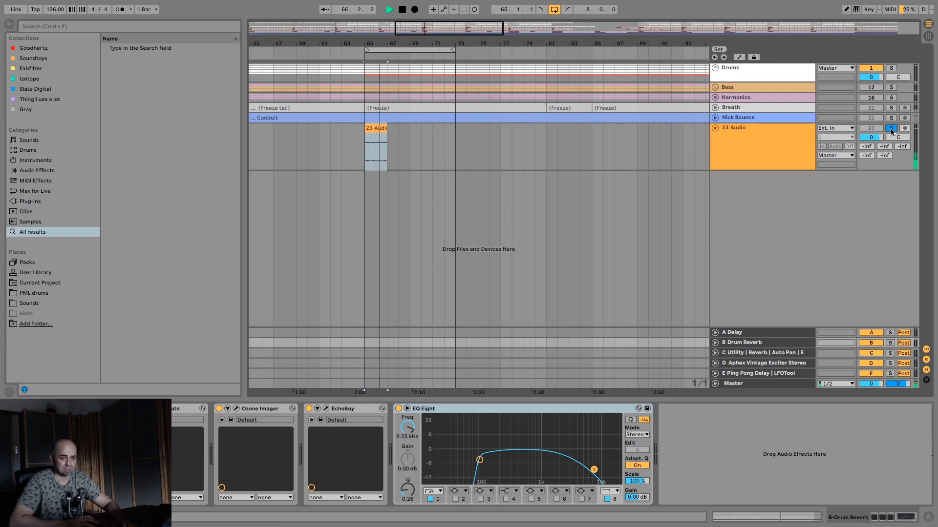
key(space)
click(890, 343)
key(space)
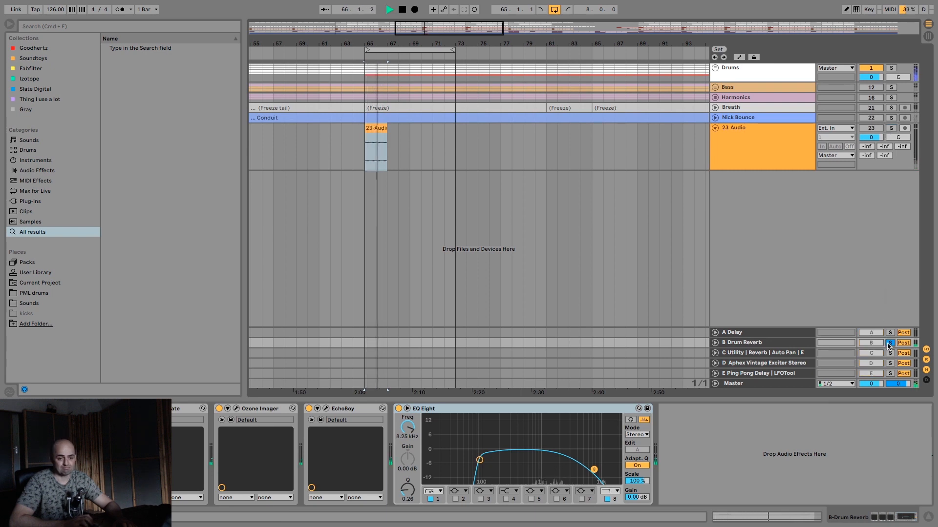
key(space)
Select the first bar of the 23 Audio clip with its track folded, and show the B Drum Reverb return's device chain
drag(376, 42, 373, 116)
drag(341, 161, 386, 154)
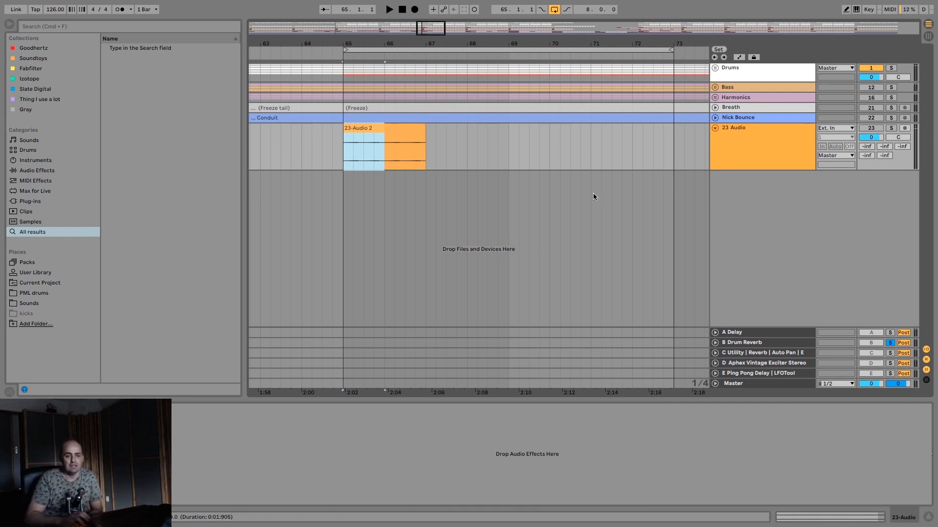
click(714, 127)
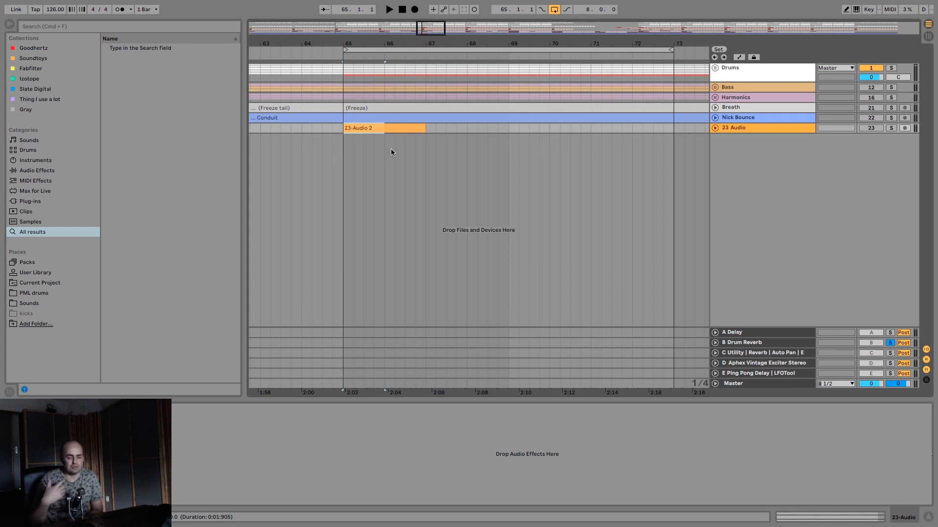
click(723, 341)
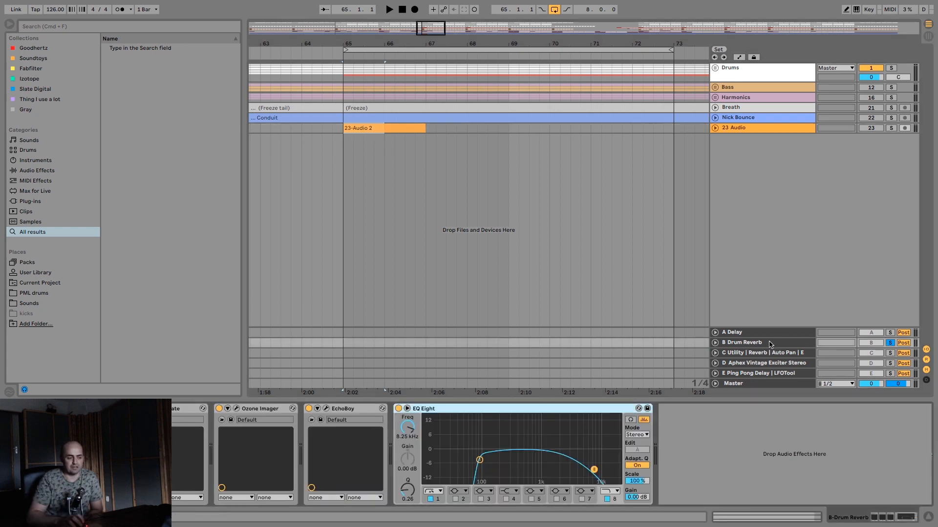